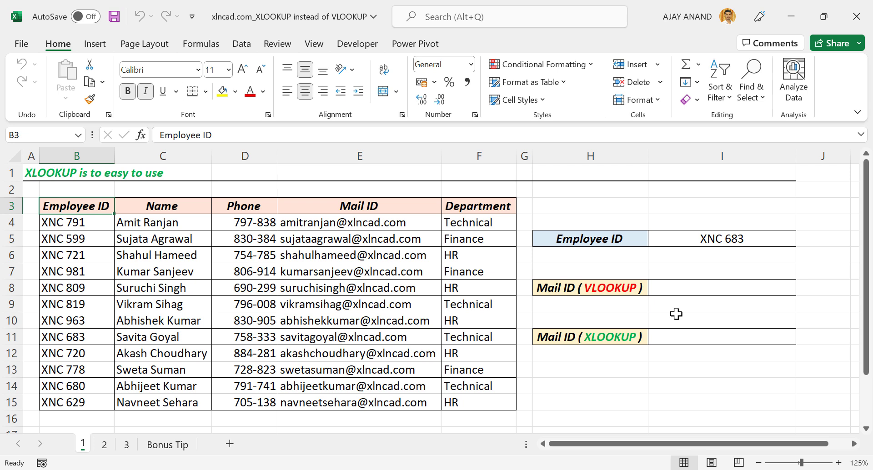
- Enter =VLOOKUP(I5,B4:F15,4,FALSE) in cell I8 to return the mail ID for the employee ID as an exact match
{"action": "left_click", "coordinate": [699, 290]}
{"action": "left_click", "coordinate": [180, 135]}
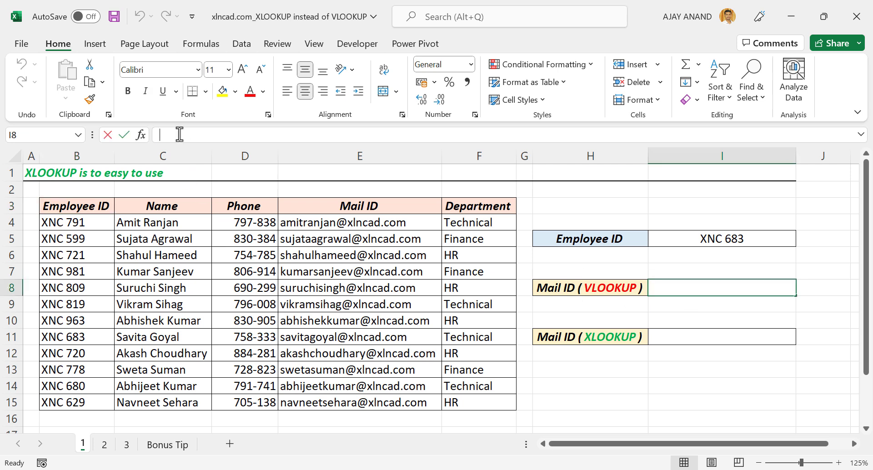
{"action": "type", "text": "=VL"}
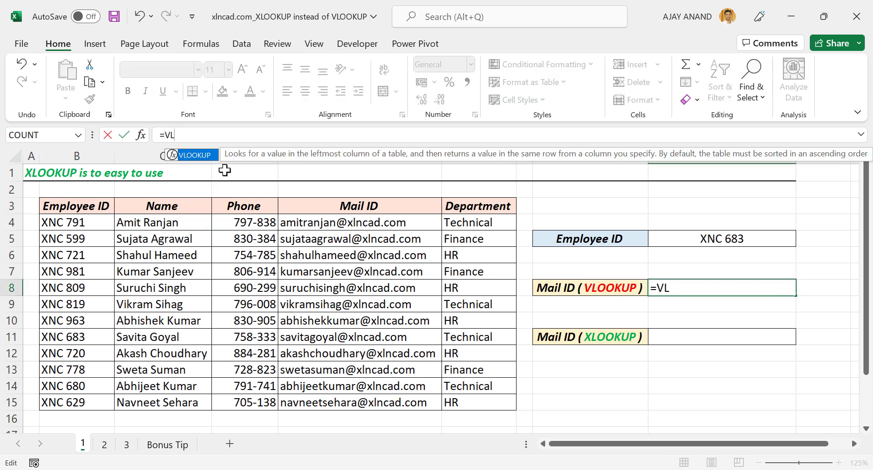
{"action": "type", "text": "OOKUP("}
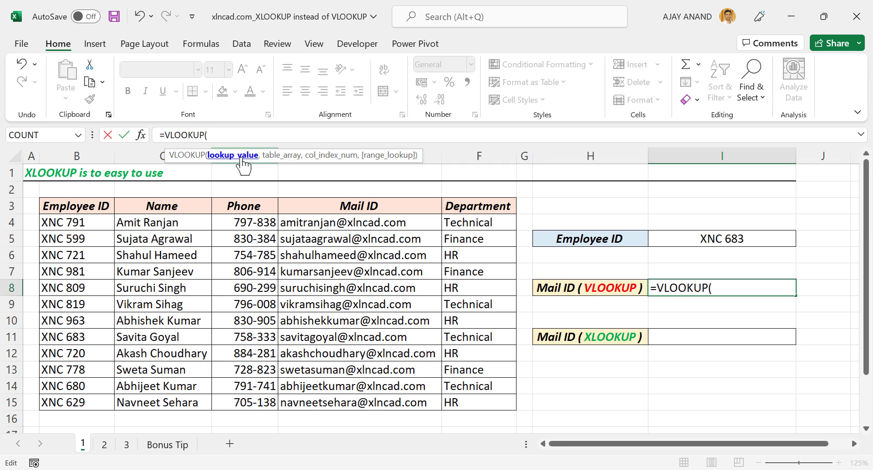
{"action": "left_click", "coordinate": [692, 237]}
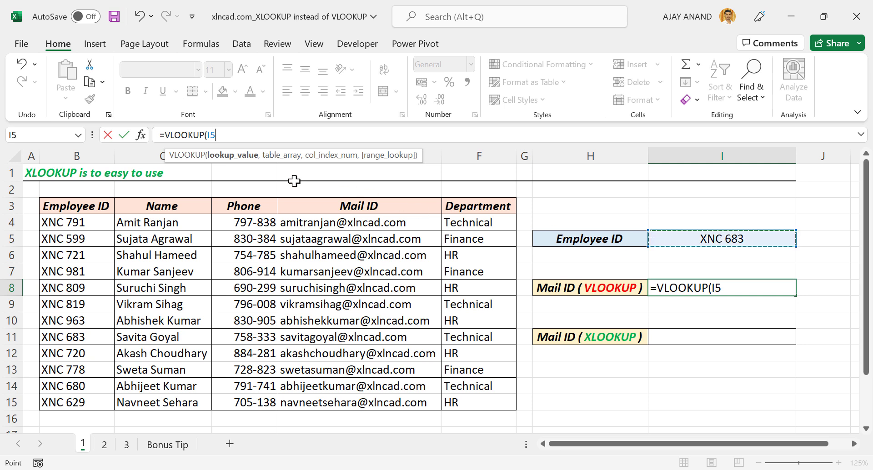
{"action": "type", "text": ","}
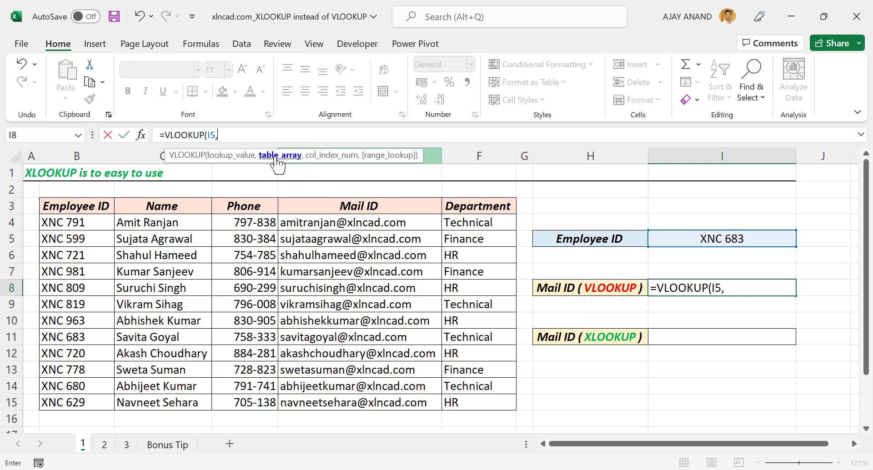
{"action": "left_click_drag", "start_coordinate": [73, 221], "coordinate": [457, 403]}
{"action": "type", "text": ",4"}
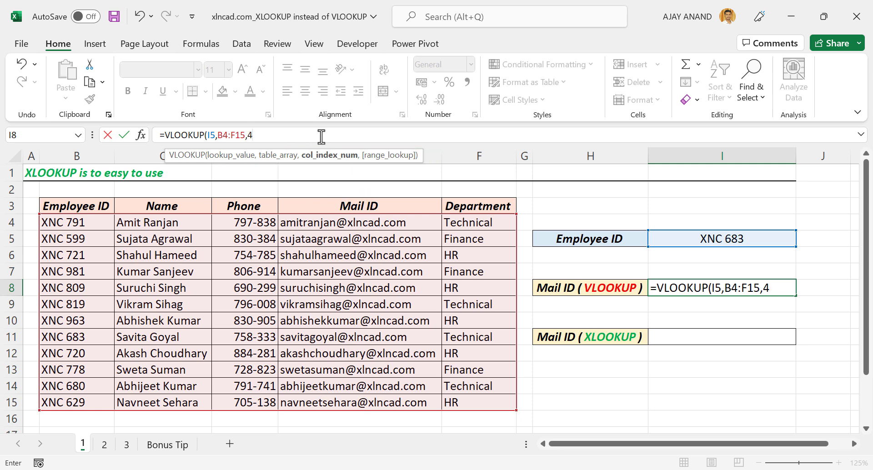
{"action": "type", "text": ","}
{"action": "left_click_drag", "start_coordinate": [239, 157], "coordinate": [221, 194]}
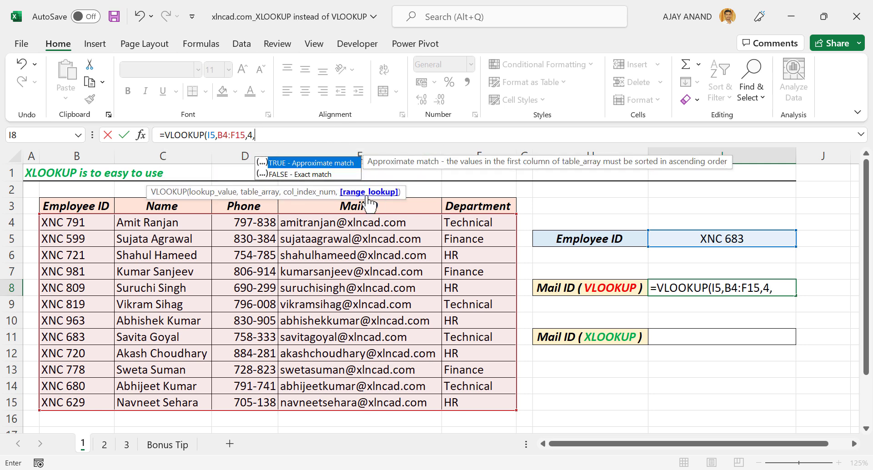
{"action": "double_click", "coordinate": [308, 175]}
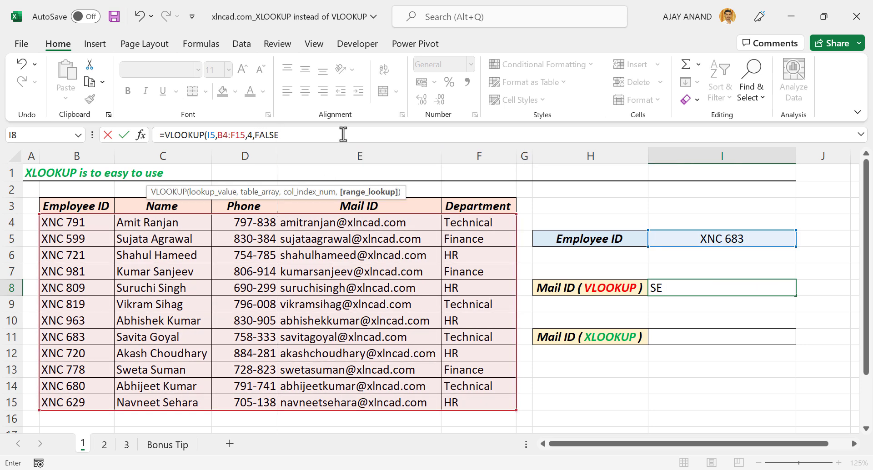
{"action": "key", "text": "Return"}
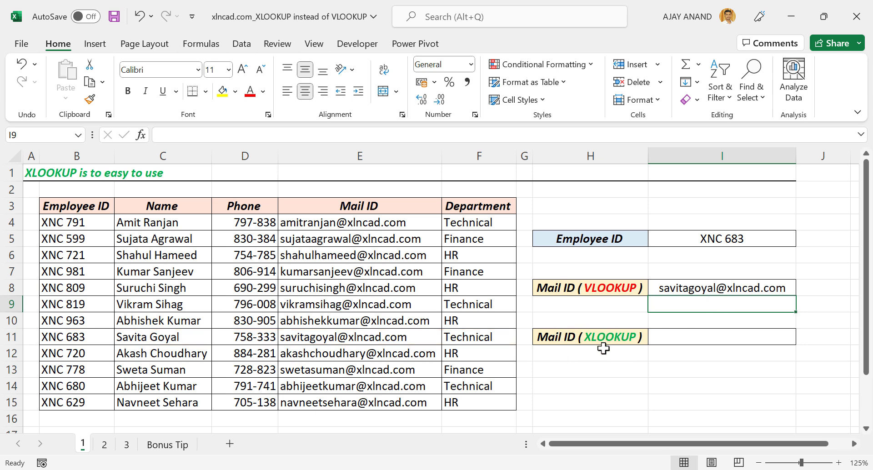
- Enter =XLOOKUP(I5,B4:B15,E4:E15) in cell I11 to return the mail ID for the same employee ID
{"action": "left_click", "coordinate": [685, 340]}
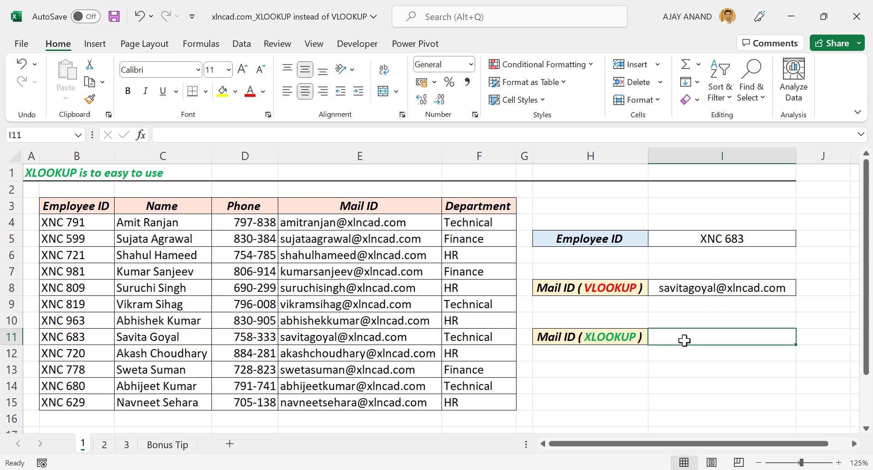
{"action": "left_click", "coordinate": [204, 135]}
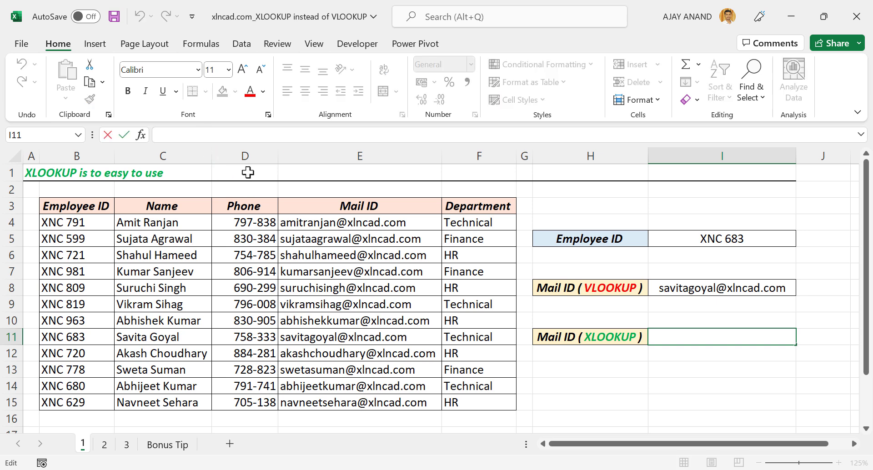
{"action": "type", "text": "=XLOOK"}
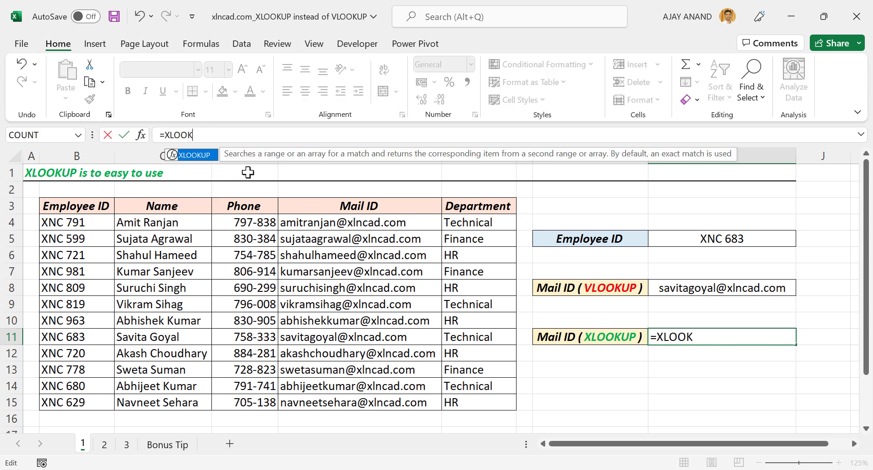
{"action": "type", "text": "UP("}
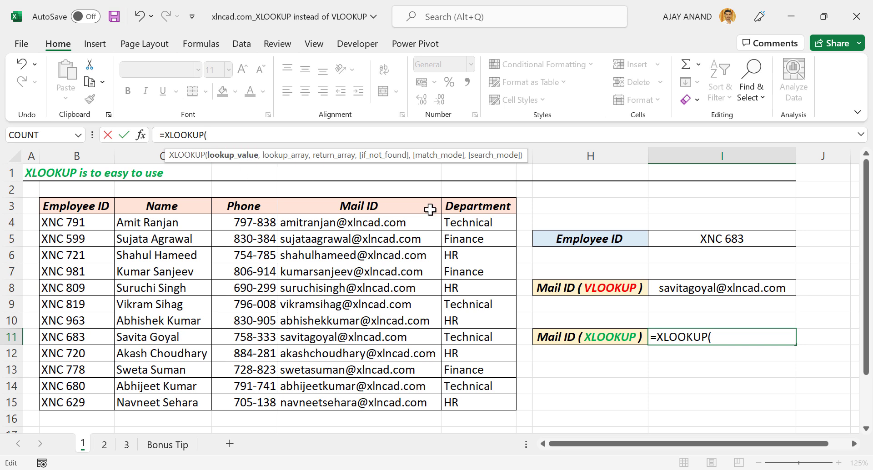
{"action": "left_click", "coordinate": [678, 244]}
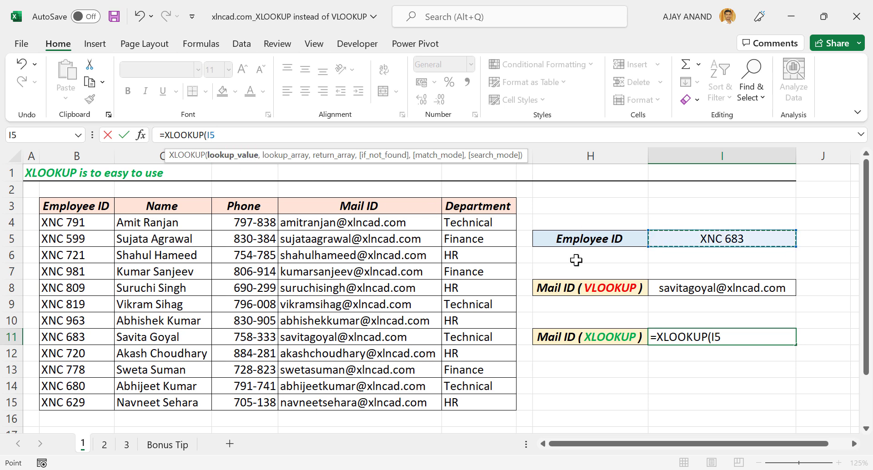
{"action": "type", "text": ","}
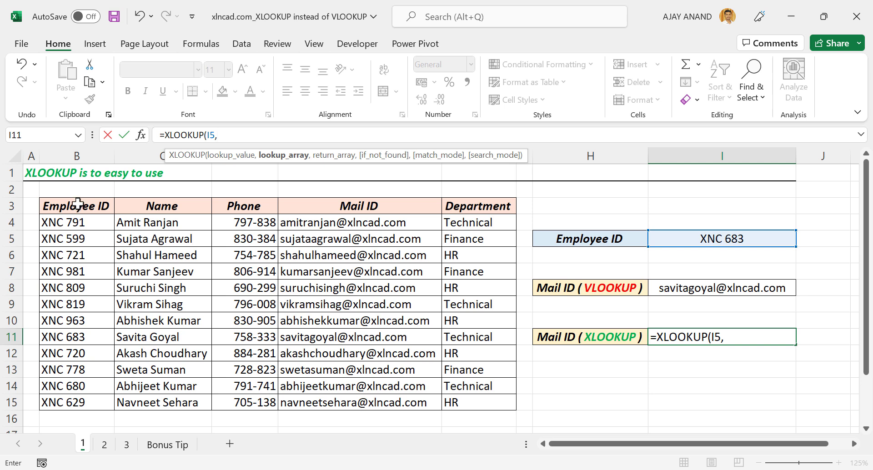
{"action": "left_click_drag", "start_coordinate": [82, 223], "coordinate": [91, 397]}
{"action": "type", "text": ","}
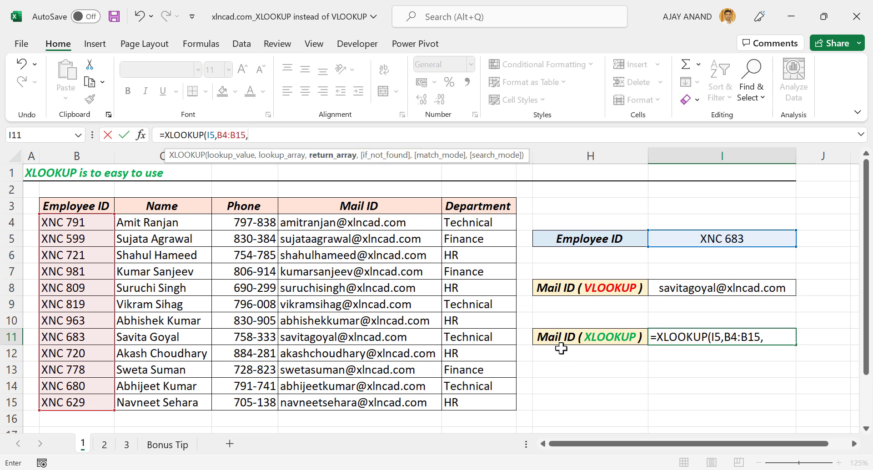
{"action": "left_click_drag", "start_coordinate": [339, 223], "coordinate": [352, 402]}
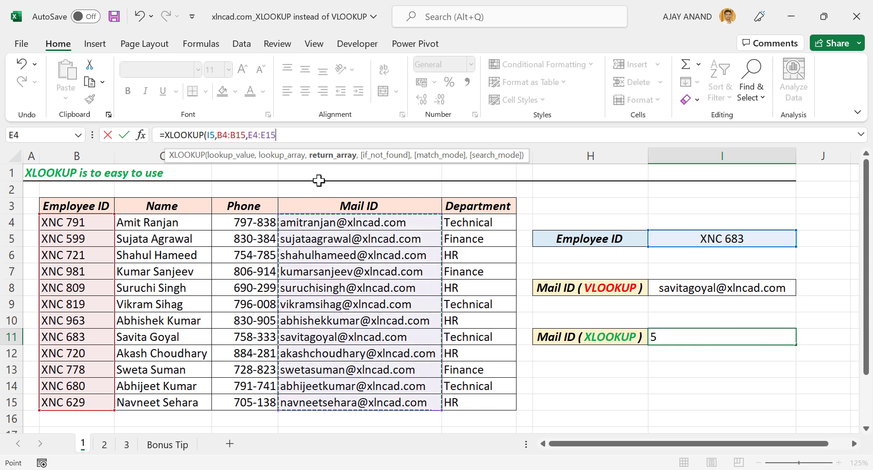
{"action": "key", "text": "Return"}
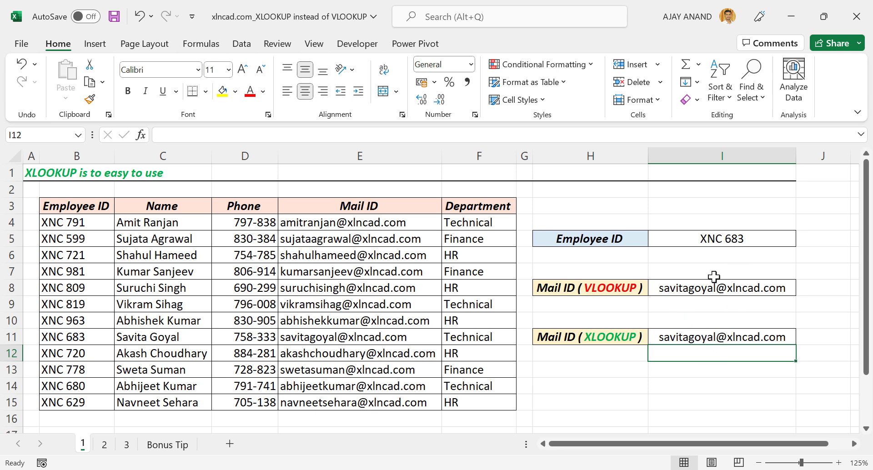
- Change the employee ID in cell I5 to the ID listed in row 7 of the employee table
{"action": "left_click", "coordinate": [751, 241]}
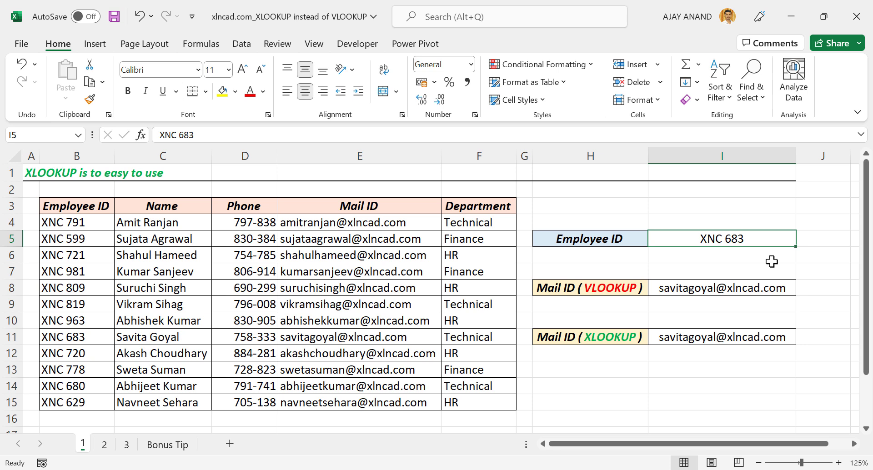
{"action": "key", "text": "F2"}
{"action": "key", "text": "BackSpace"}
{"action": "key", "text": "BackSpace"}
{"action": "key", "text": "BackSpace"}
{"action": "type", "text": "981"}
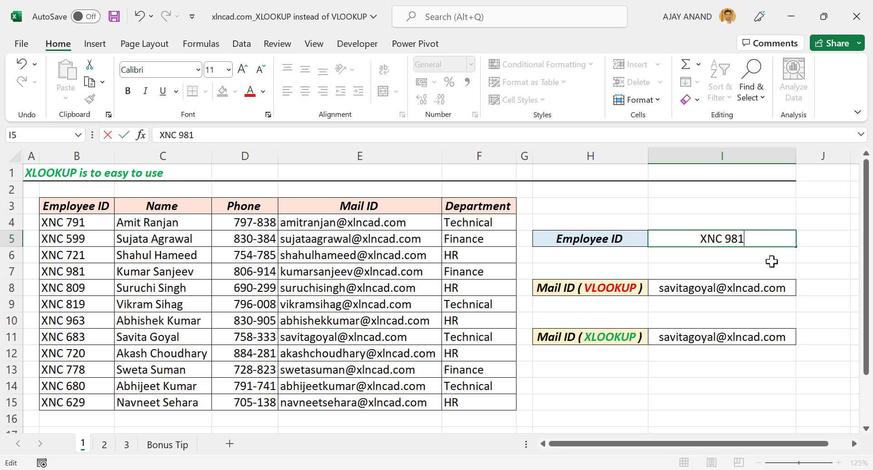
{"action": "key", "text": "Return"}
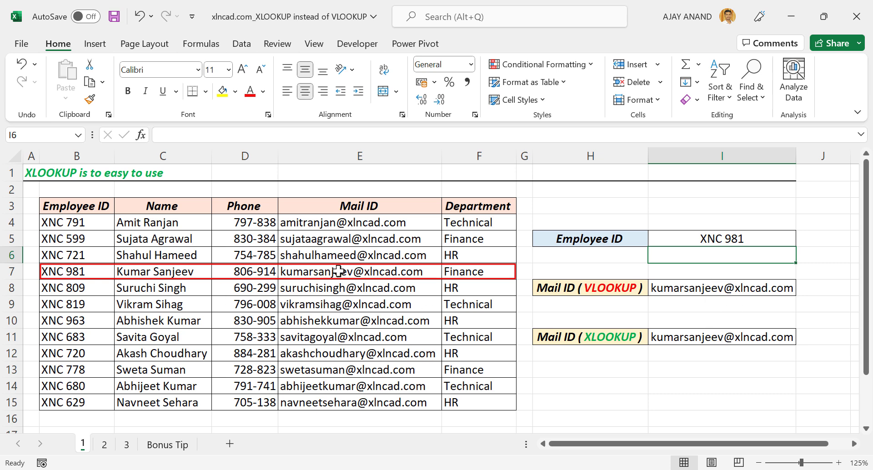
- Compare the arguments of the VLOOKUP formula in I8 with those of the XLOOKUP formula in I11, without changing either
{"action": "left_click", "coordinate": [705, 288]}
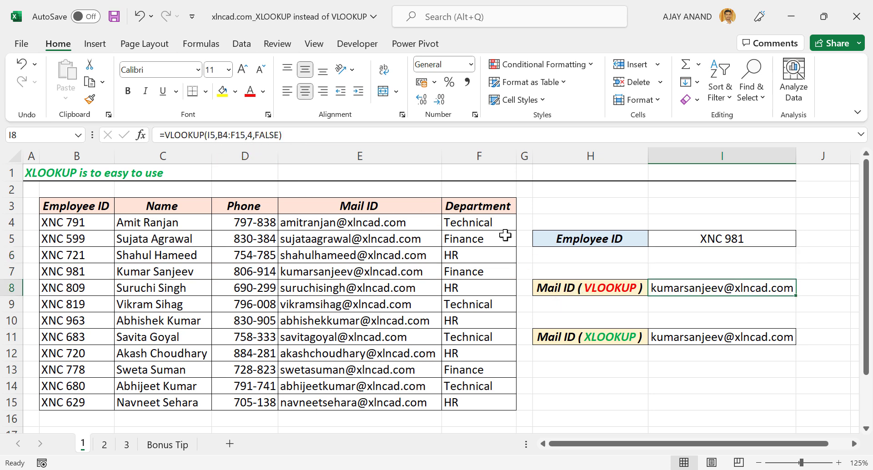
{"action": "left_click", "coordinate": [215, 137]}
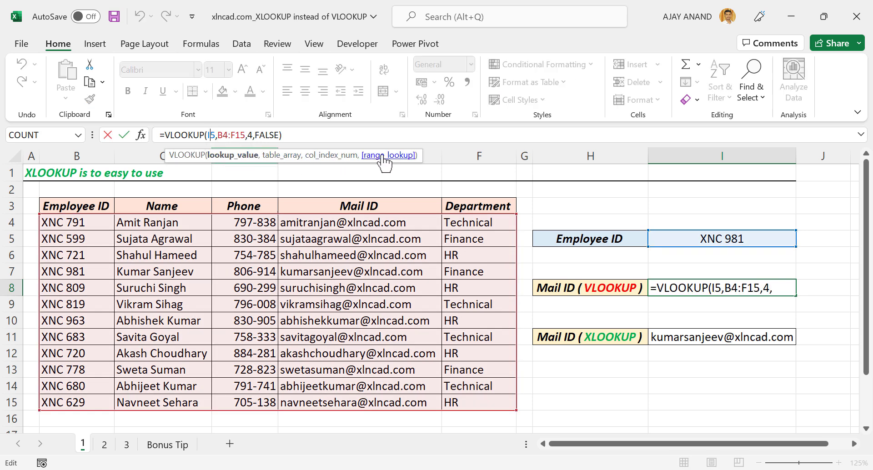
{"action": "key", "text": "Escape"}
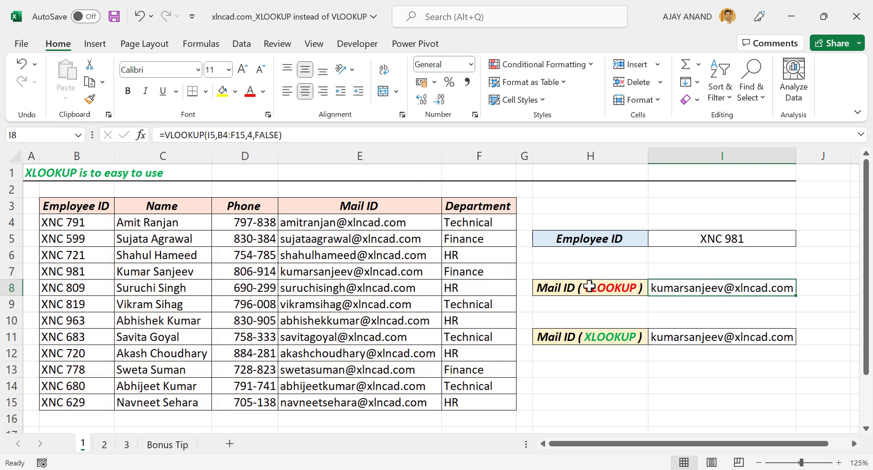
{"action": "left_click", "coordinate": [682, 337]}
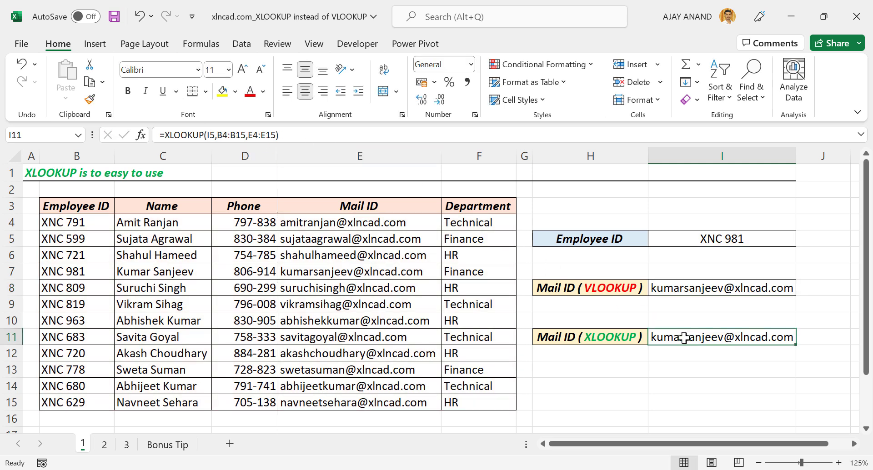
{"action": "left_click", "coordinate": [211, 134]}
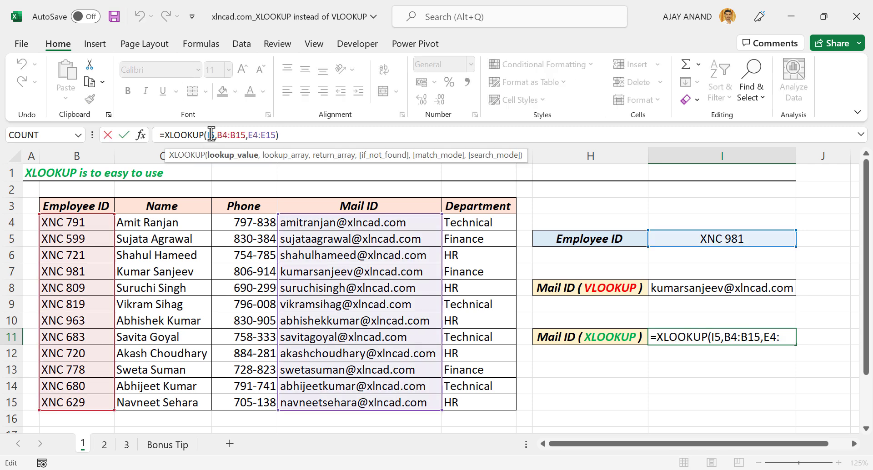
{"action": "left_click", "coordinate": [235, 135]}
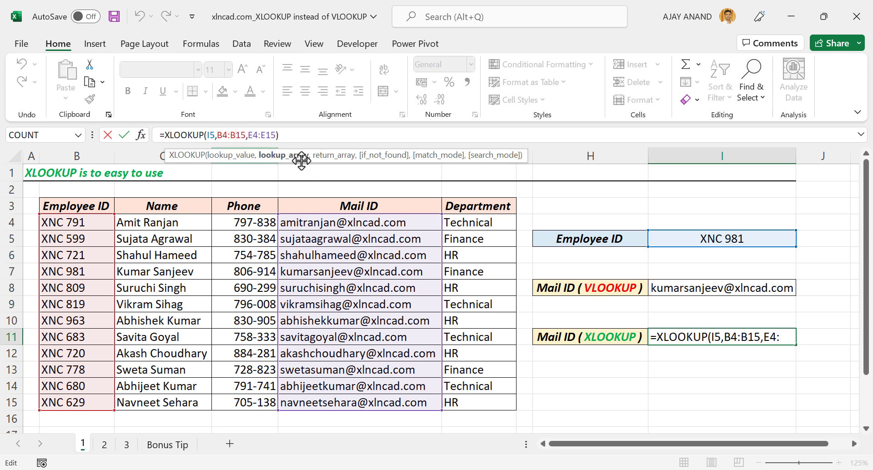
{"action": "left_click", "coordinate": [264, 133]}
{"action": "key", "text": "ctrl+Return"}
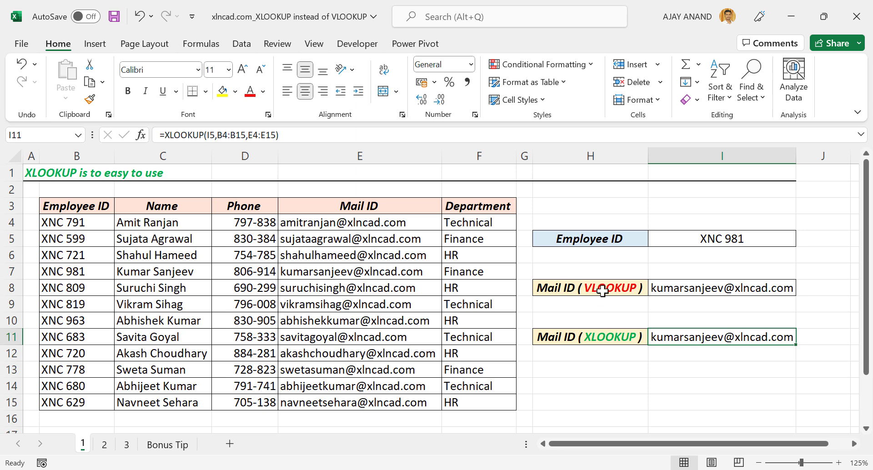
{"action": "left_click", "coordinate": [692, 291]}
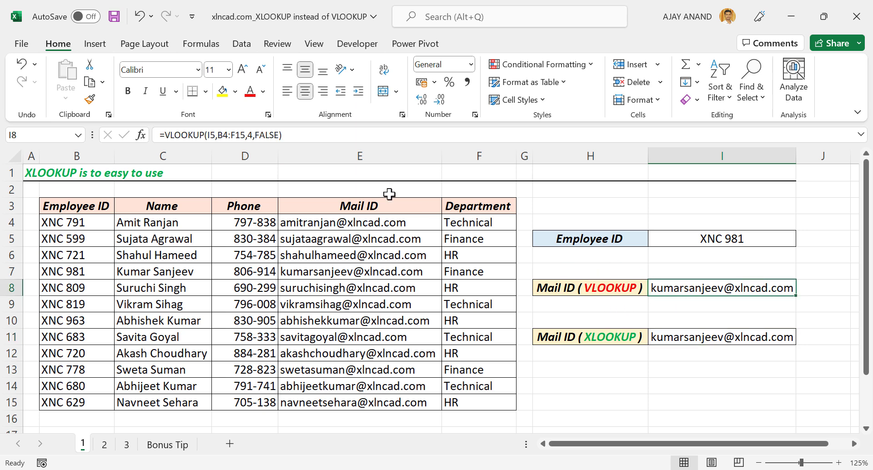
{"action": "left_click", "coordinate": [669, 336]}
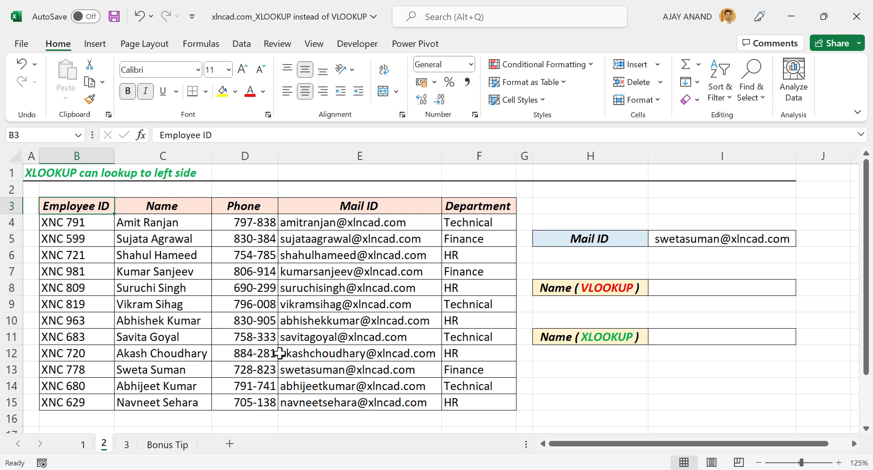
- Enter =XLOOKUP(I5,E4:E15,C4:C15) in cell I11 to return the employee name for the mail ID
{"action": "left_click", "coordinate": [721, 341]}
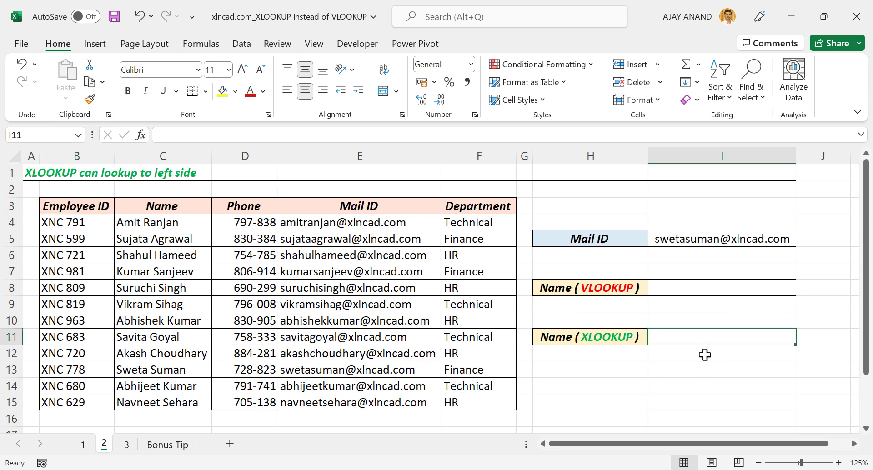
{"action": "left_click", "coordinate": [232, 135]}
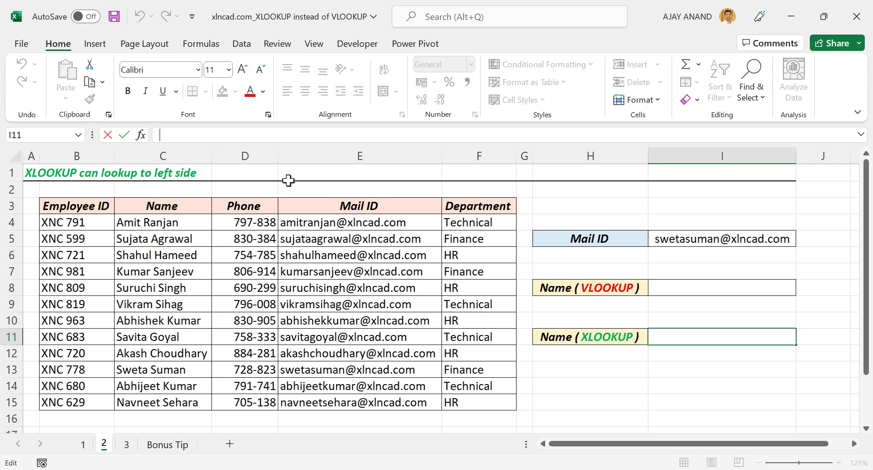
{"action": "type", "text": "=XLOOKUP("}
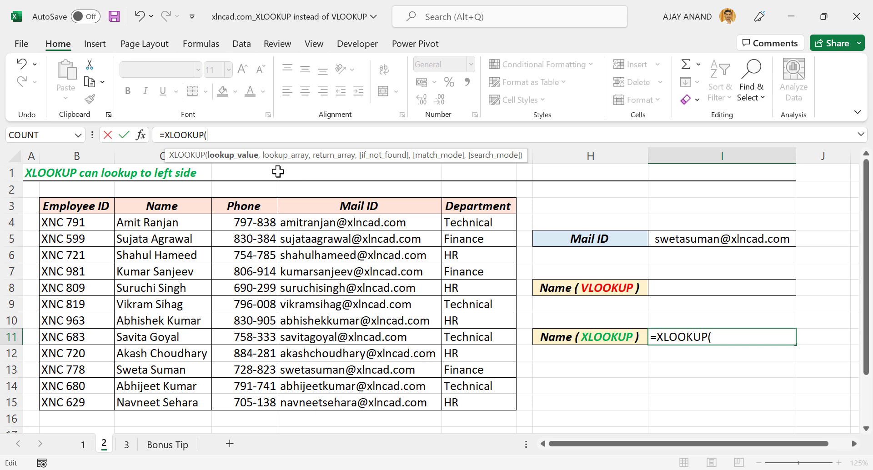
{"action": "left_click", "coordinate": [680, 240]}
{"action": "type", "text": ","}
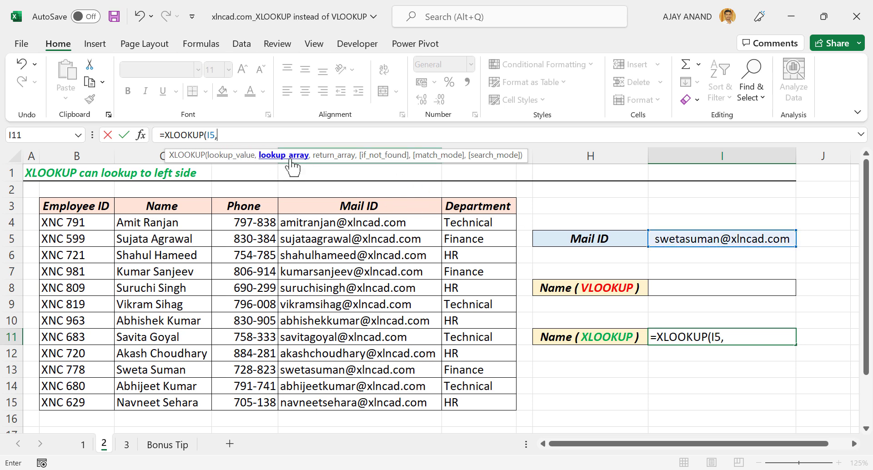
{"action": "left_click_drag", "start_coordinate": [354, 223], "coordinate": [382, 406]}
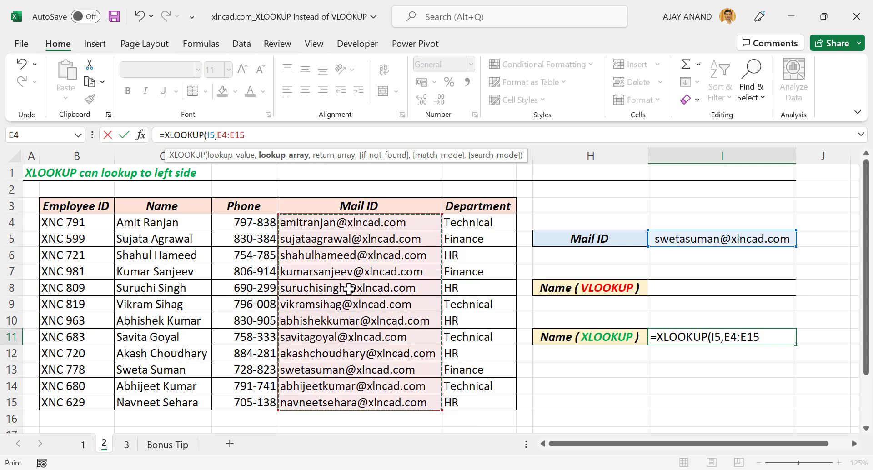
{"action": "type", "text": ","}
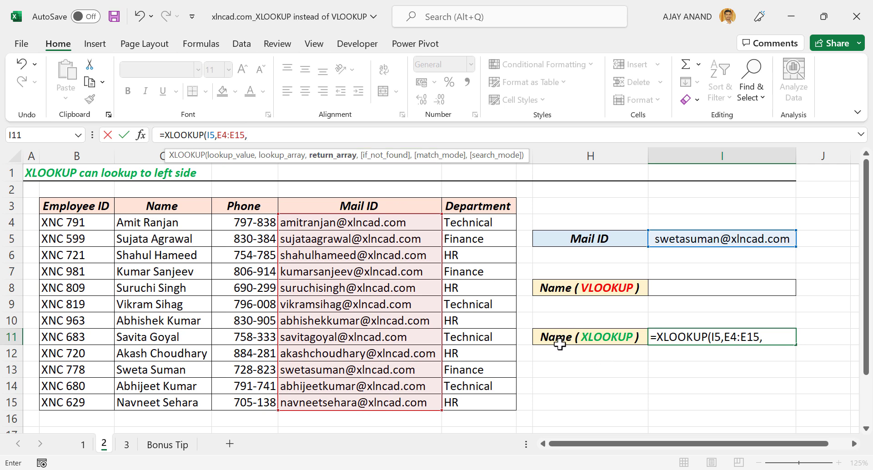
{"action": "left_click_drag", "start_coordinate": [164, 224], "coordinate": [182, 402]}
{"action": "key", "text": "Return"}
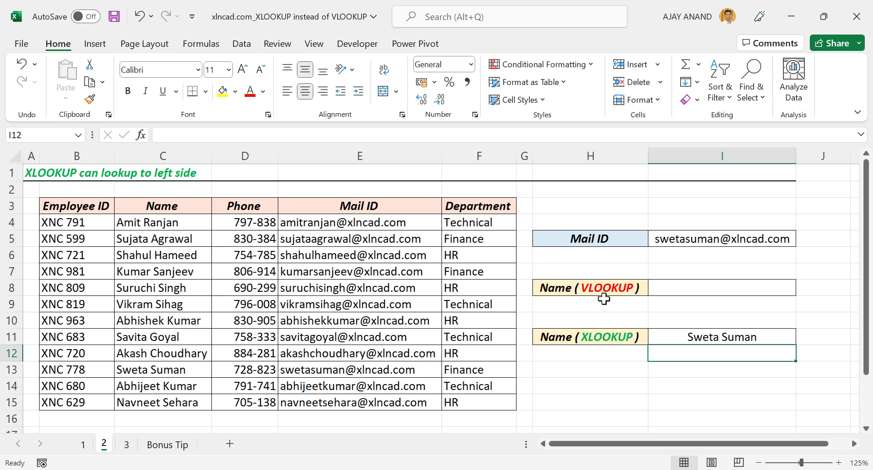
- Start a VLOOKUP formula in cell I8 with the mail ID in I5 as the lookup value
{"action": "left_click", "coordinate": [677, 290]}
{"action": "left_click", "coordinate": [222, 135]}
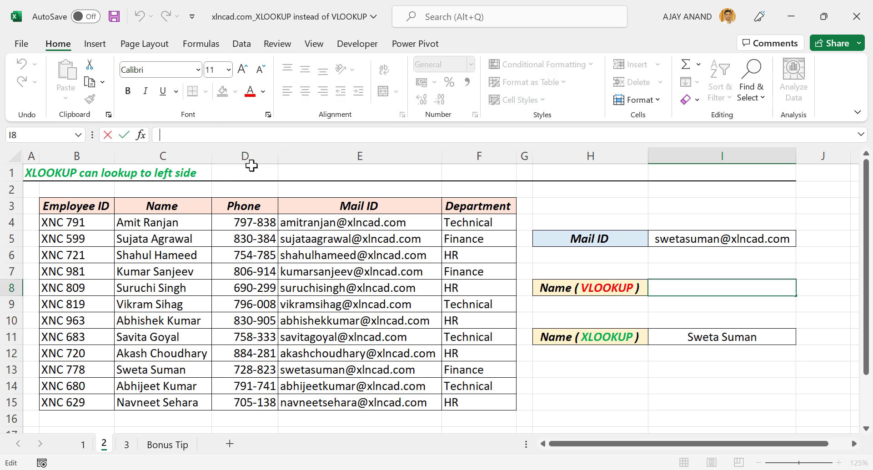
{"action": "type", "text": "=VL"}
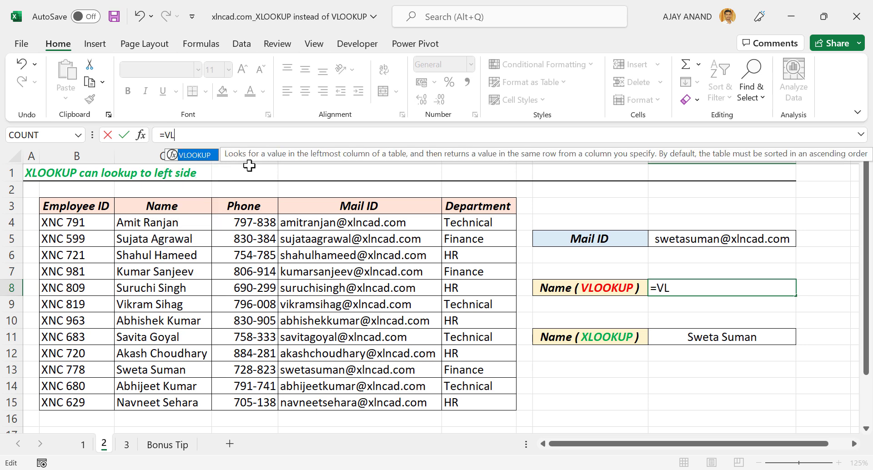
{"action": "type", "text": "OOKUP("}
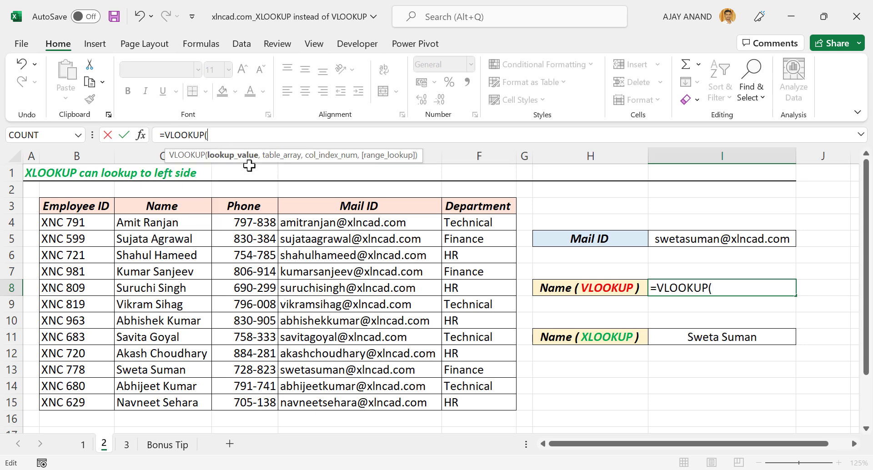
{"action": "left_click", "coordinate": [695, 240]}
{"action": "type", "text": ","}
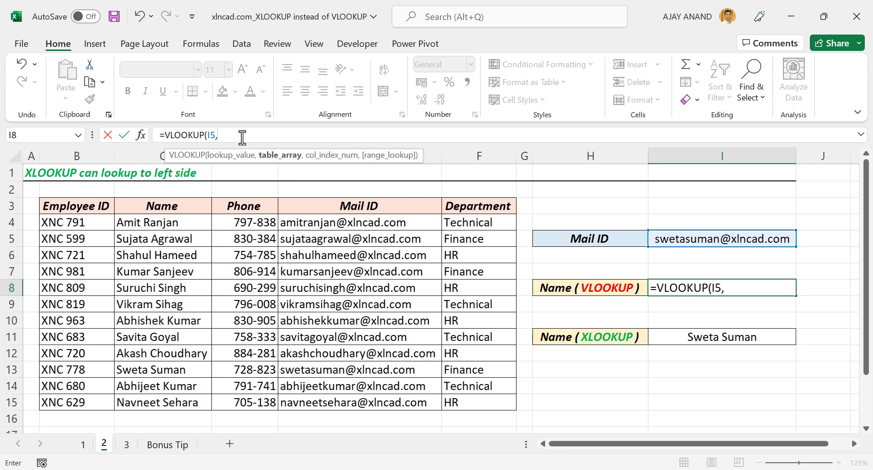
- Supply CHOOSE({1,2},E4:E15,C4:C15) as the table array of the VLOOKUP formula so mail IDs come before names
{"action": "type", "text": "CH"}
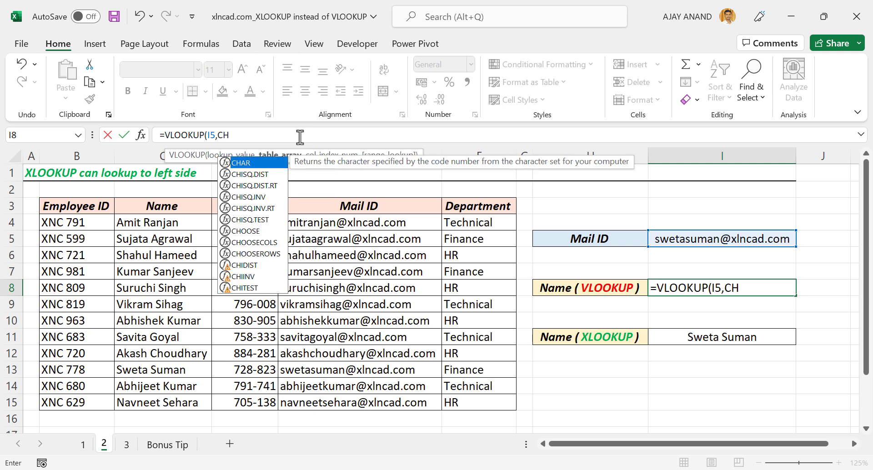
{"action": "type", "text": "OOSE({1"}
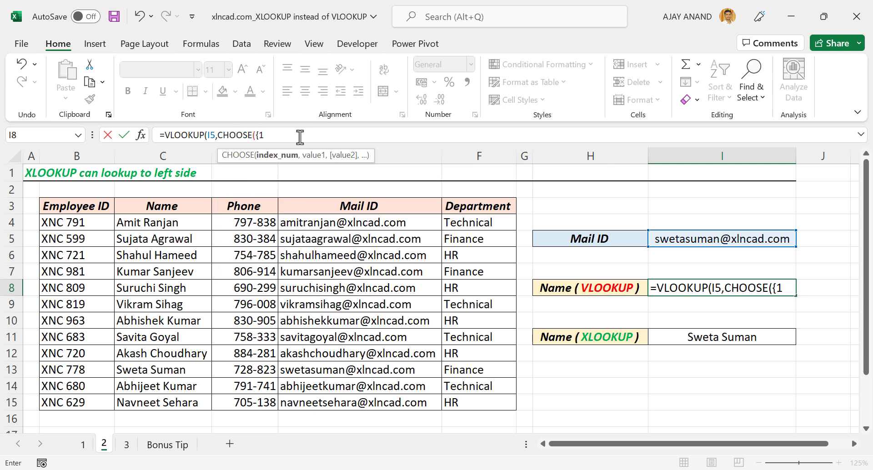
{"action": "type", "text": ",2},"}
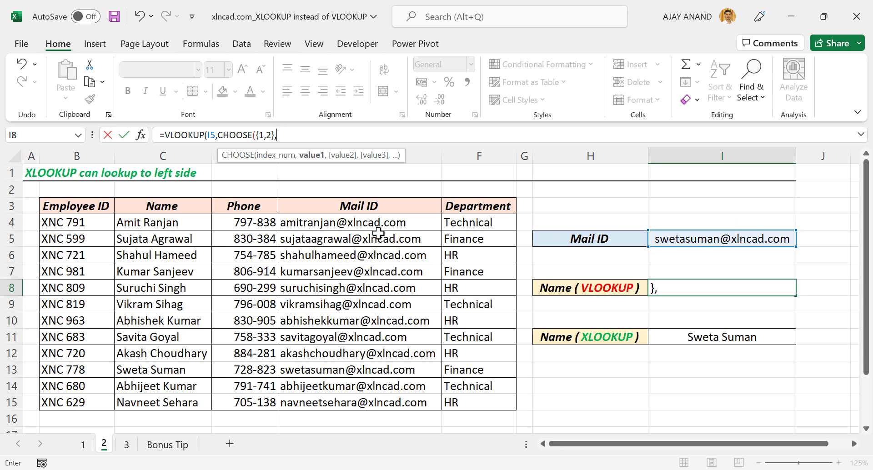
{"action": "left_click_drag", "start_coordinate": [344, 223], "coordinate": [344, 403]}
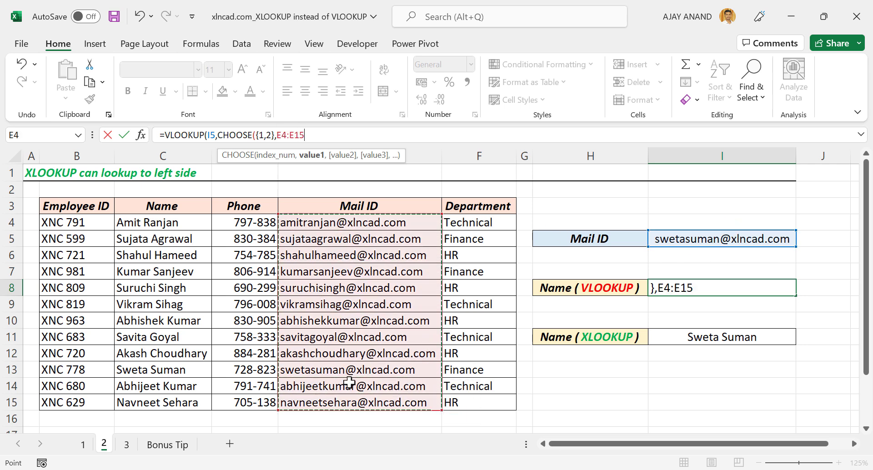
{"action": "type", "text": ","}
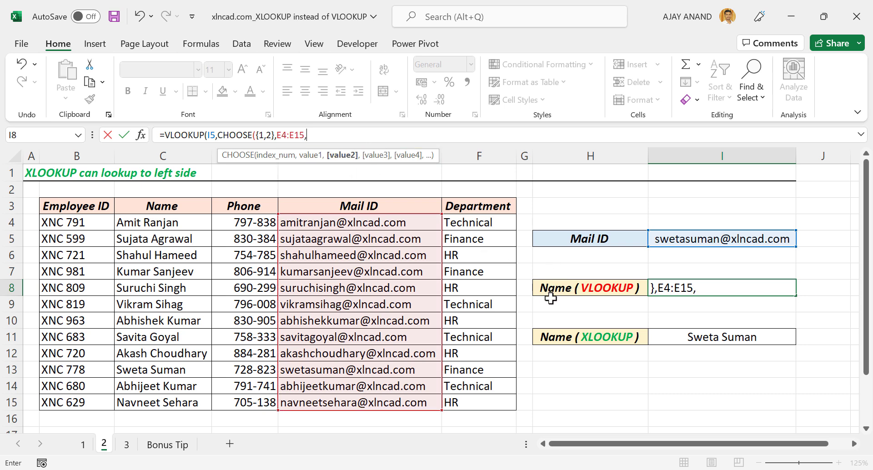
{"action": "left_click_drag", "start_coordinate": [154, 220], "coordinate": [156, 403]}
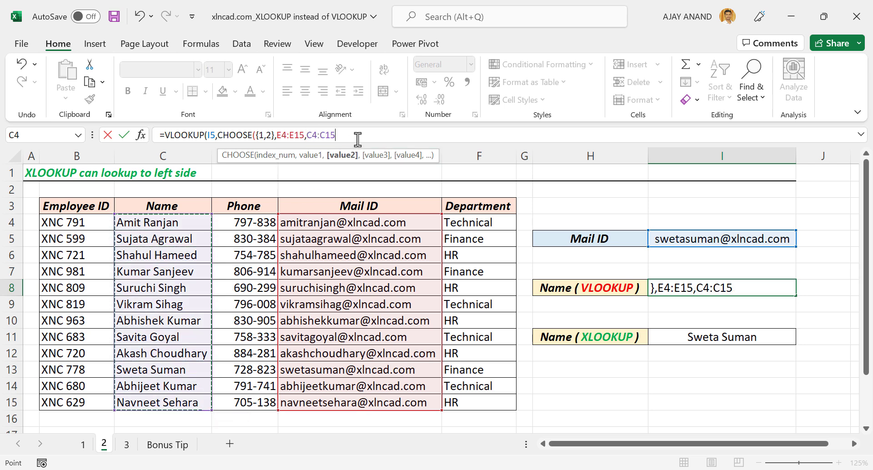
{"action": "type", "text": "),"}
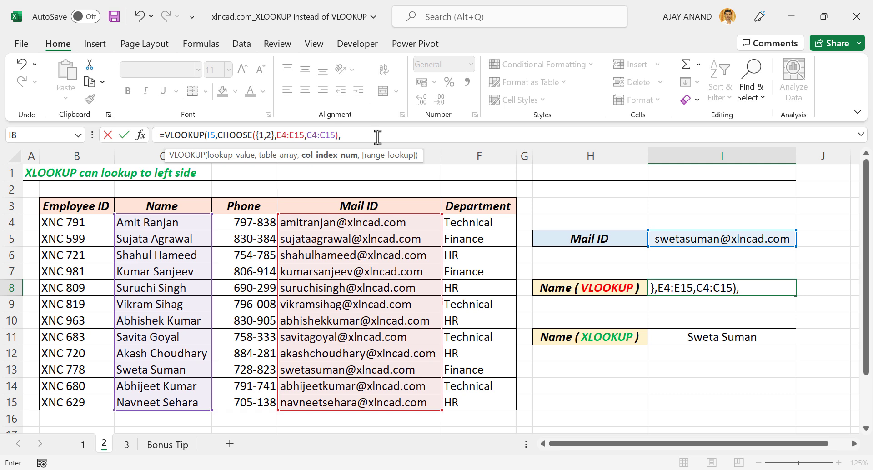
- Complete the VLOOKUP formula with column index 2 and FALSE for an exact match, and review it against the XLOOKUP formula in I11
{"action": "type", "text": "2,"}
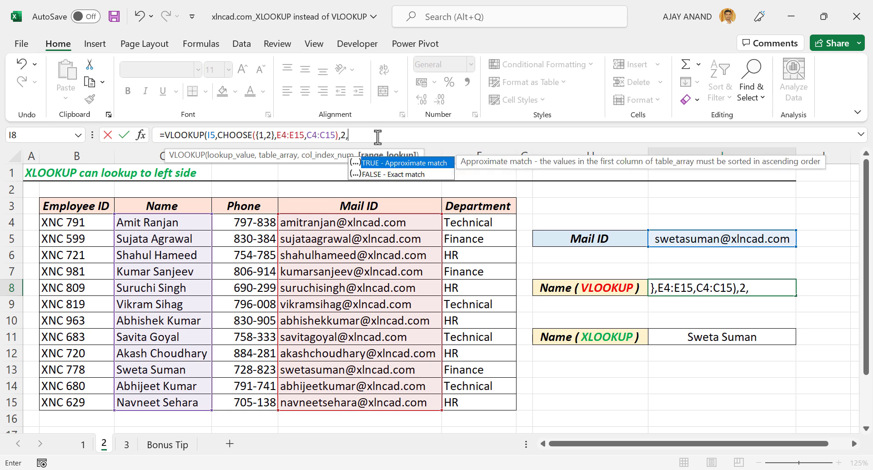
{"action": "double_click", "coordinate": [386, 175]}
{"action": "type", "text": ")"}
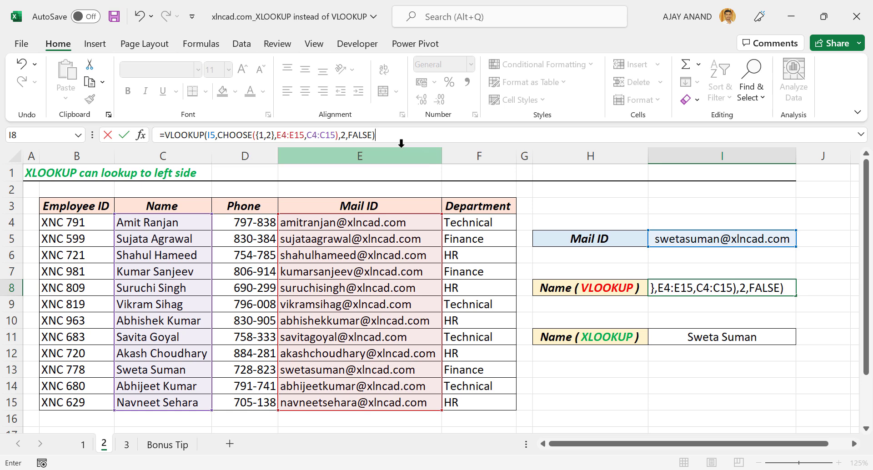
{"action": "key", "text": "Return"}
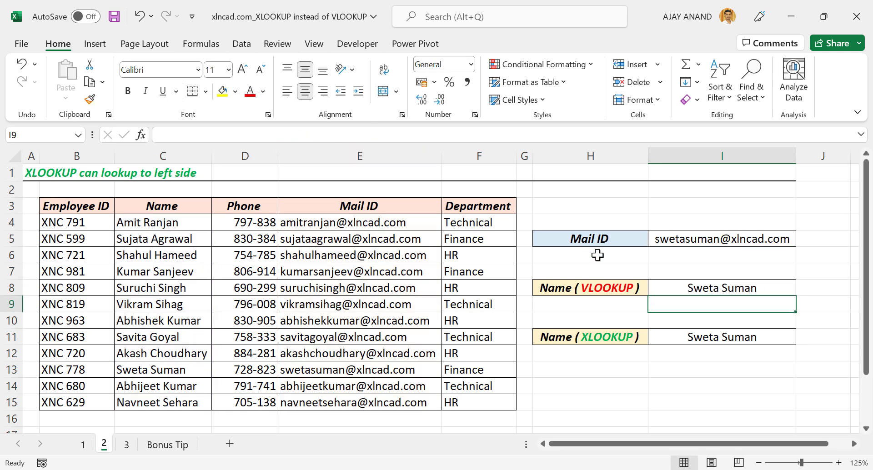
{"action": "left_click", "coordinate": [691, 288]}
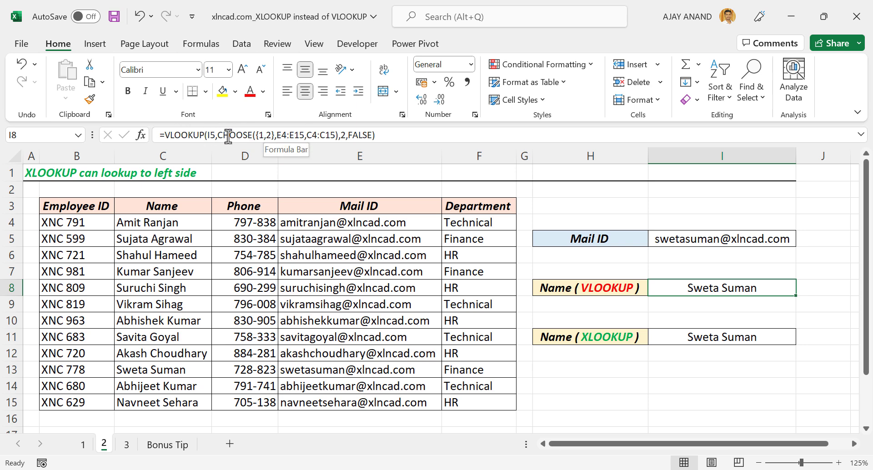
{"action": "left_click", "coordinate": [703, 336]}
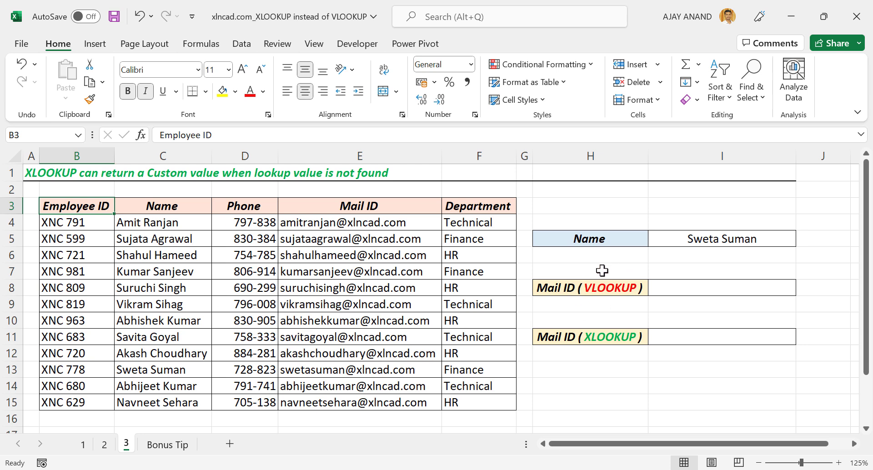
- On sheet 3, enter =VLOOKUP(I5,C4:E15,3,FALSE) in cell I8 to return the mail ID for the employee name as an exact match
{"action": "left_click", "coordinate": [686, 293]}
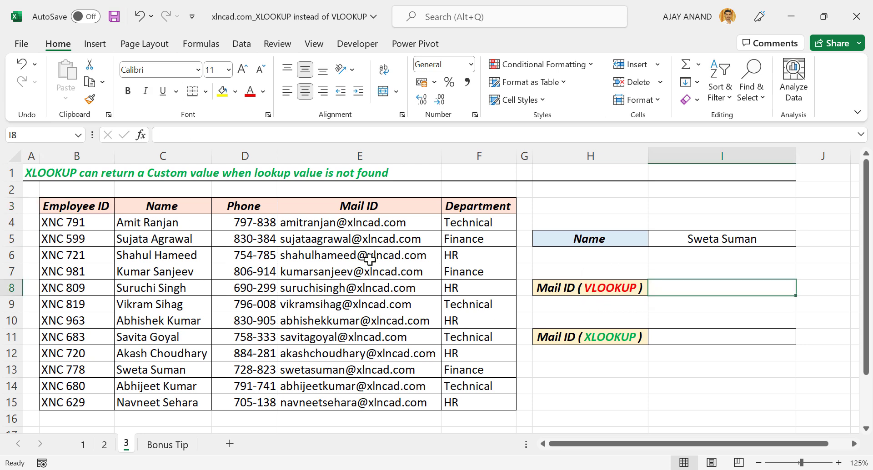
{"action": "left_click", "coordinate": [212, 137]}
{"action": "type", "text": "="}
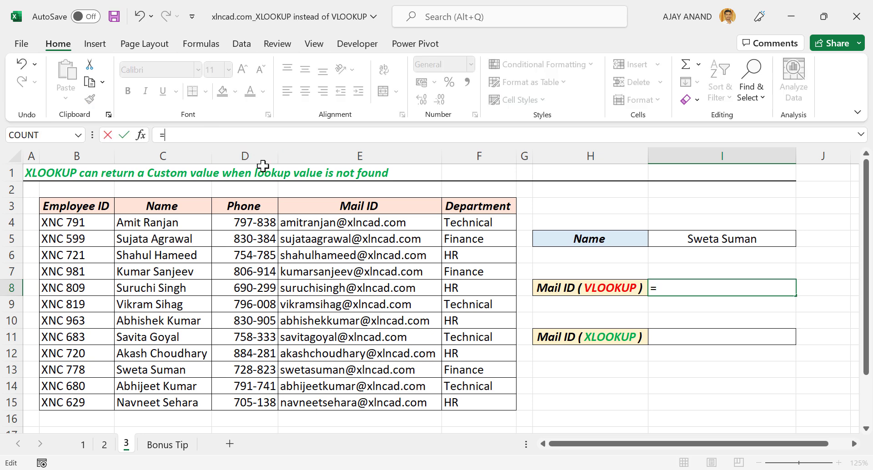
{"action": "type", "text": "VLOOKUP("}
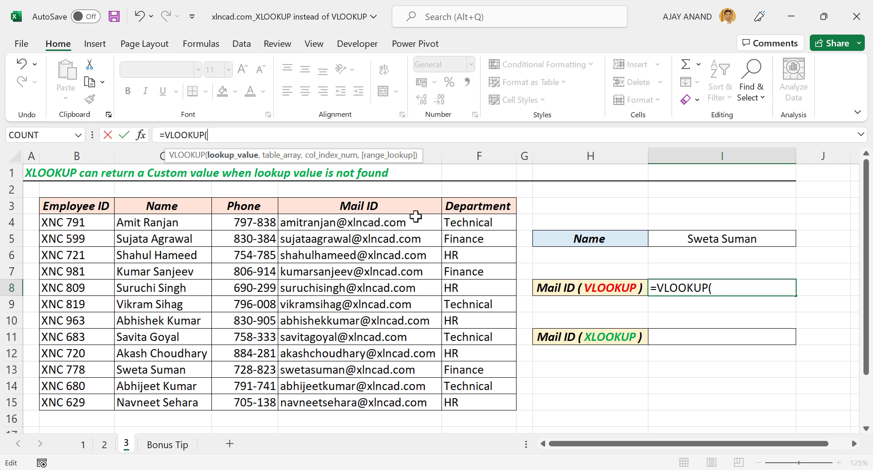
{"action": "left_click", "coordinate": [711, 237]}
{"action": "type", "text": ","}
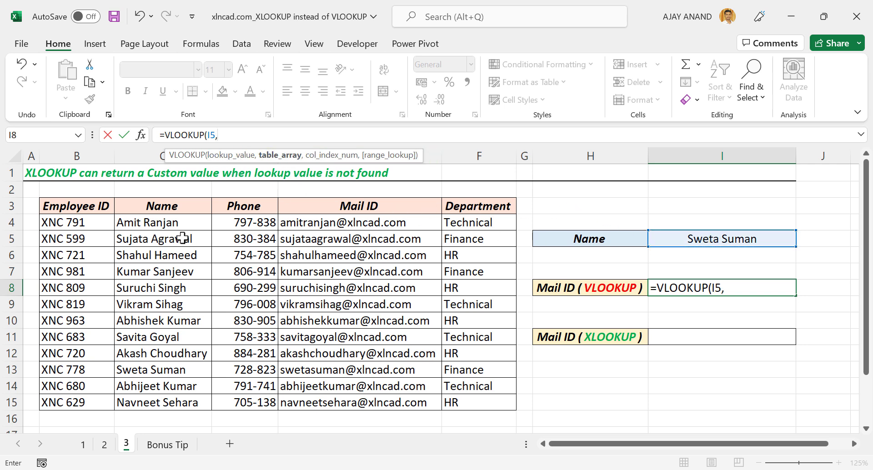
{"action": "left_click_drag", "start_coordinate": [160, 223], "coordinate": [341, 401]}
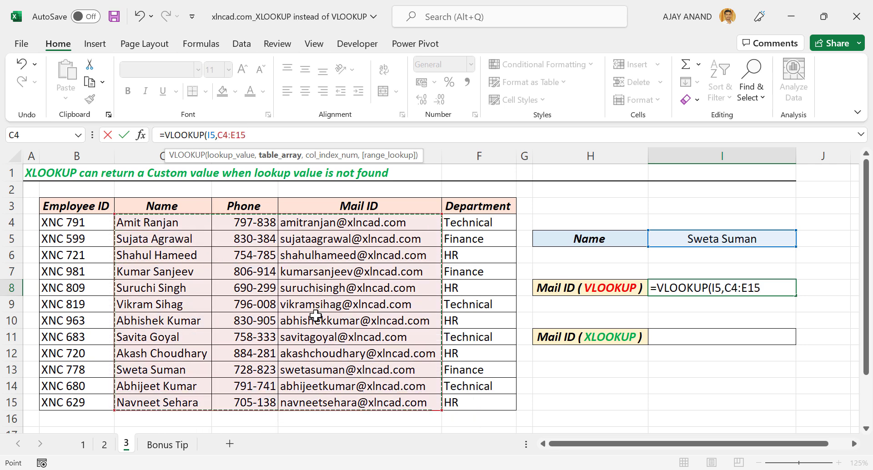
{"action": "type", "text": ","}
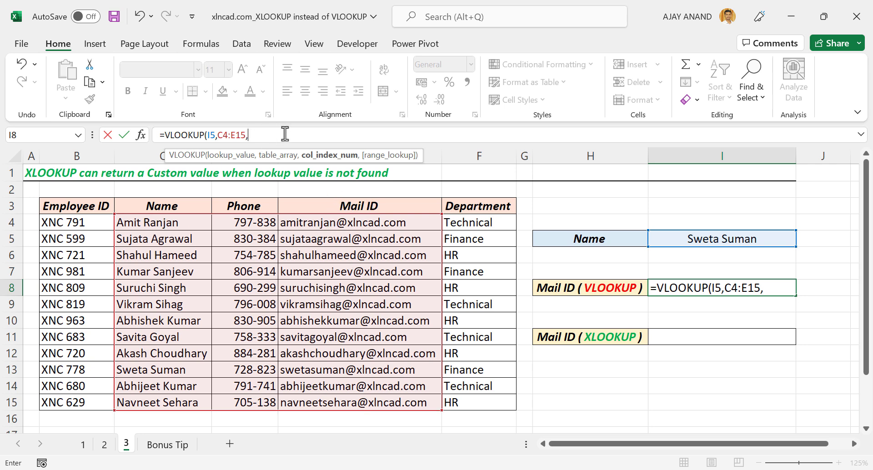
{"action": "type", "text": ","}
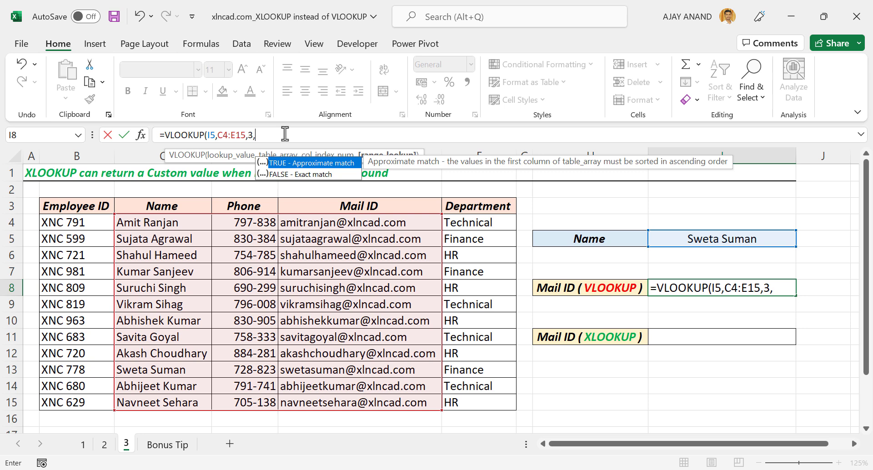
{"action": "double_click", "coordinate": [307, 175]}
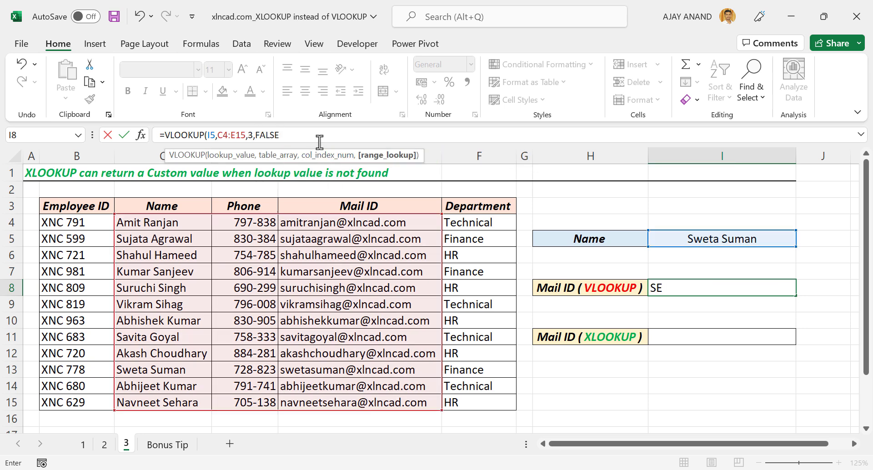
{"action": "key", "text": "Return"}
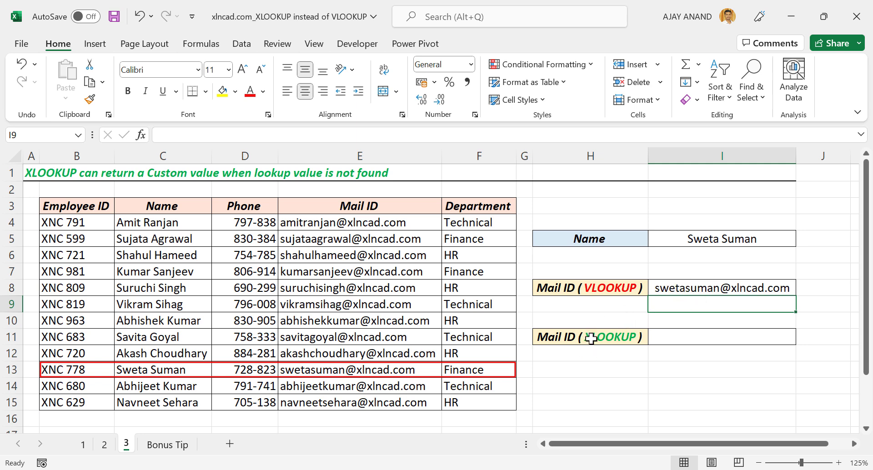
- Start an XLOOKUP formula in cell I11 with the employee name in I5 as the lookup value
{"action": "left_click", "coordinate": [691, 342]}
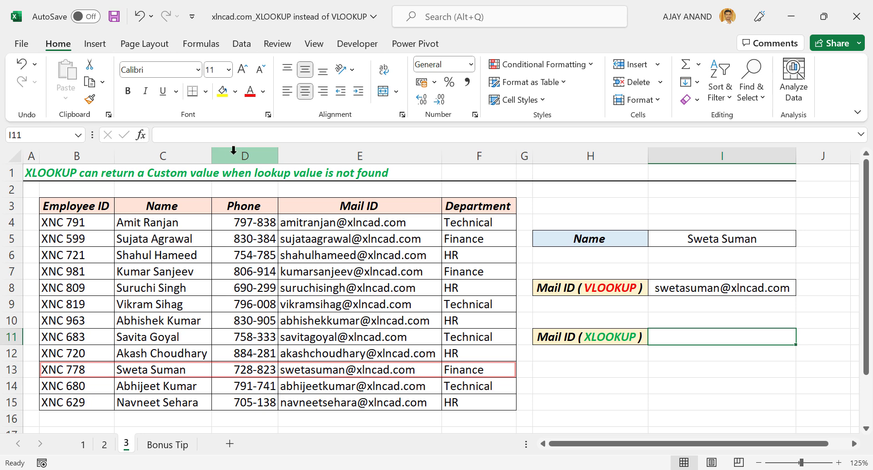
{"action": "left_click", "coordinate": [229, 141]}
{"action": "type", "text": "="}
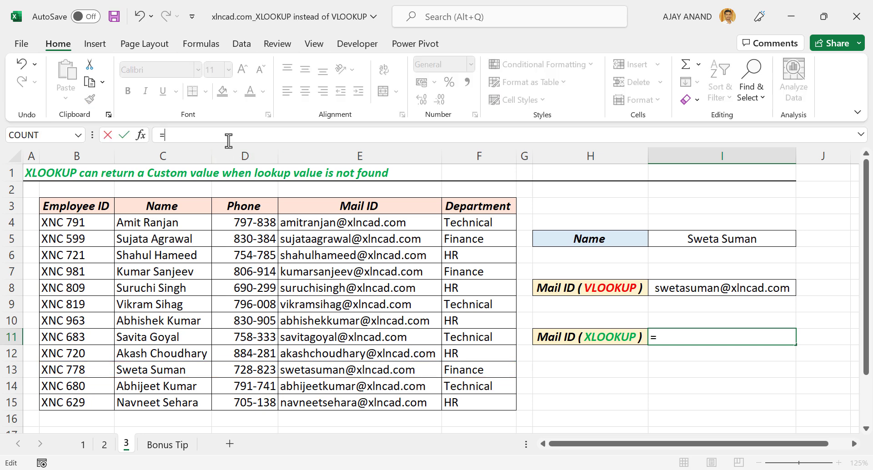
{"action": "type", "text": "XLOO"}
{"action": "double_click", "coordinate": [196, 155]}
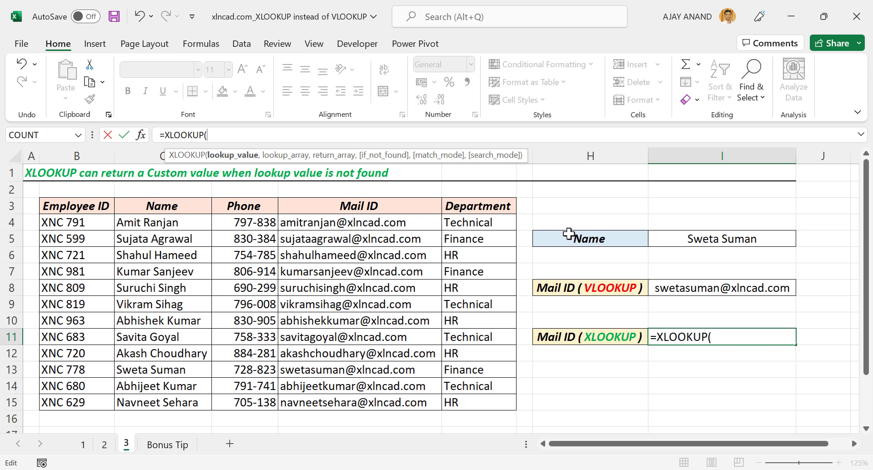
{"action": "left_click", "coordinate": [670, 238]}
{"action": "type", "text": ","}
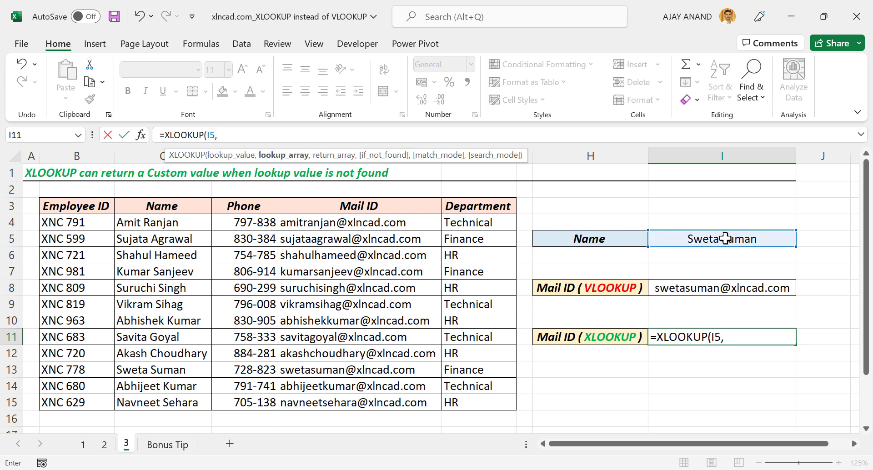
- Complete the XLOOKUP formula with lookup array C4:C15, return array E4:E15 and "Employee Not Found" as the if-not-found value
{"action": "left_click_drag", "start_coordinate": [180, 226], "coordinate": [164, 402]}
{"action": "type", "text": ","}
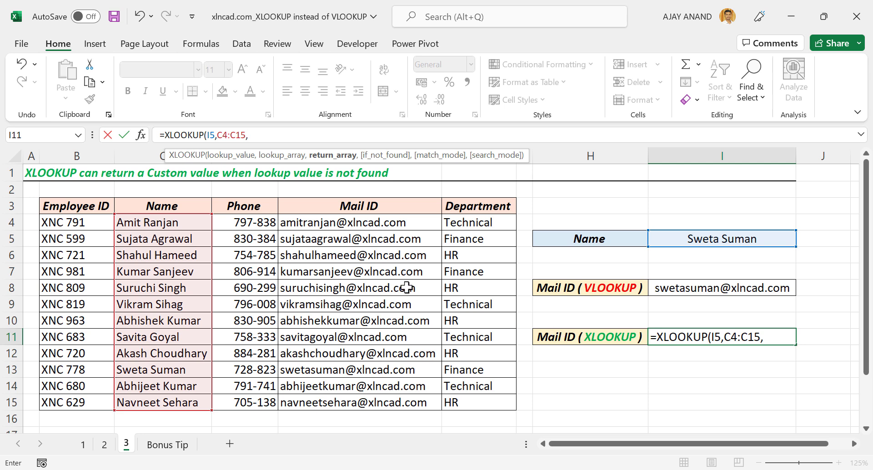
{"action": "left_click_drag", "start_coordinate": [335, 225], "coordinate": [348, 403]}
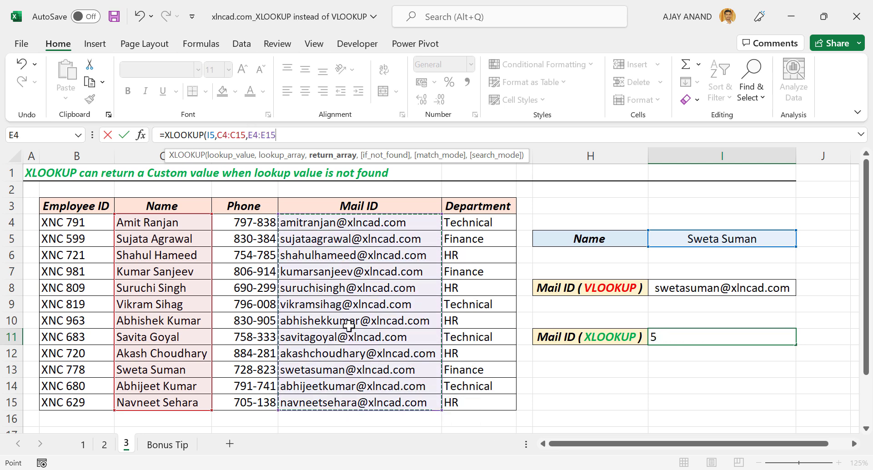
{"action": "type", "text": ","}
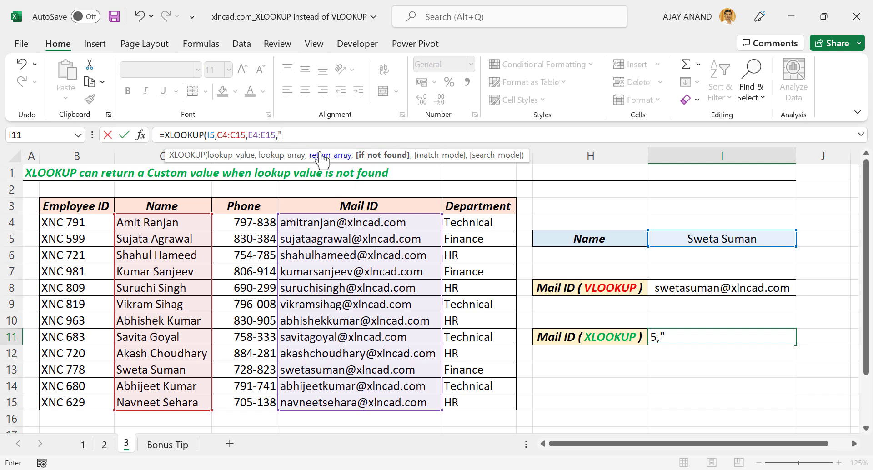
{"action": "type", "text": "mployee Not Found"}
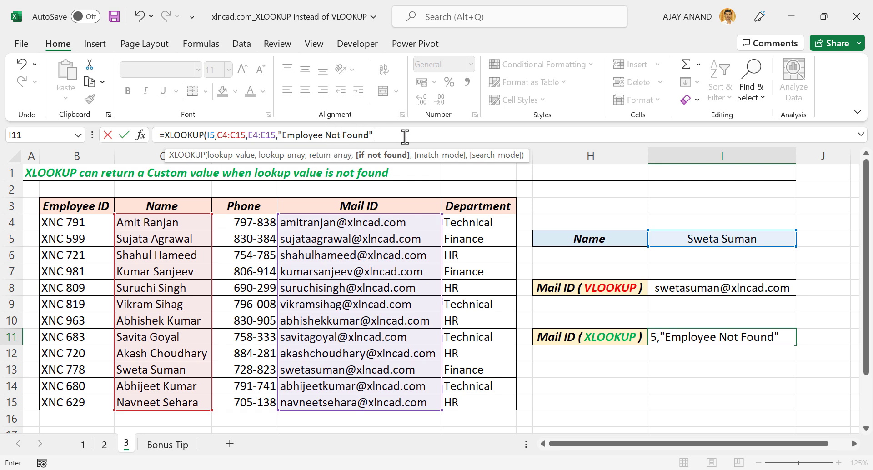
{"action": "key", "text": "Return"}
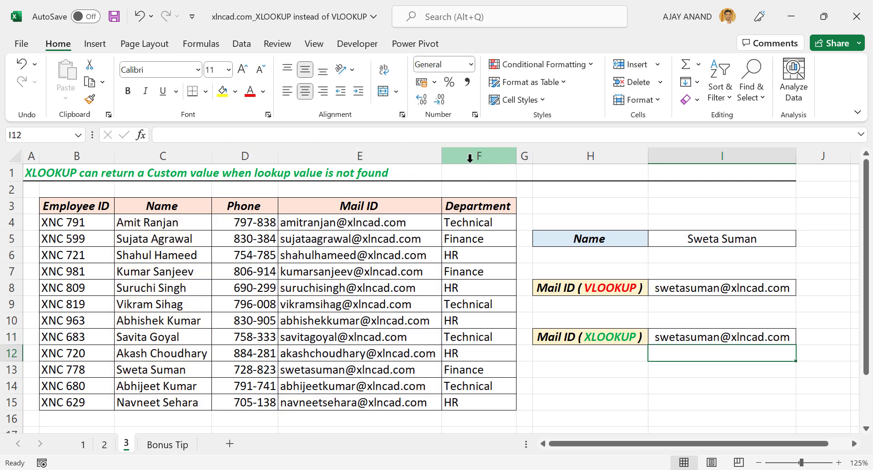
- Enter the unlisted name Xyz in cell I5 and inspect the XLOOKUP formula in I11
{"action": "left_click", "coordinate": [729, 239]}
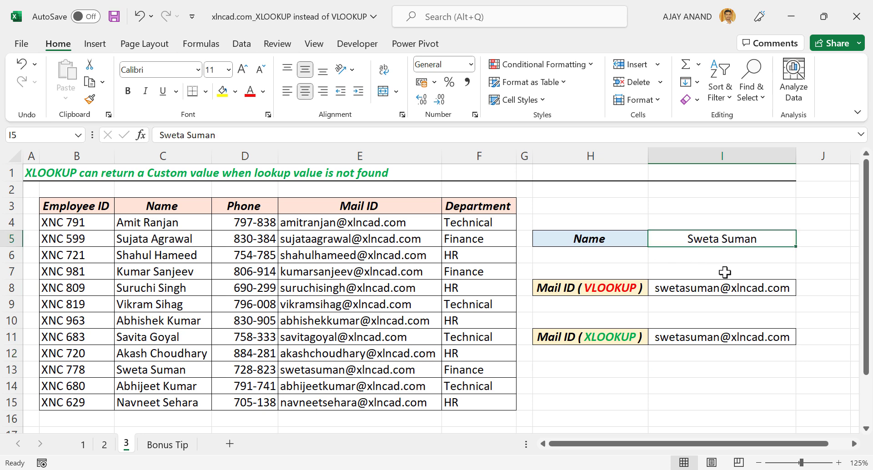
{"action": "type", "text": "Xyz"}
{"action": "key", "text": "Return"}
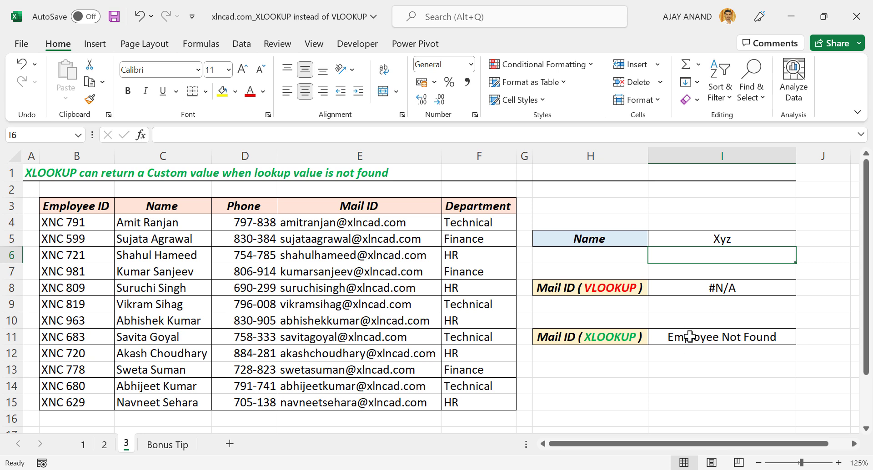
{"action": "left_click", "coordinate": [708, 340]}
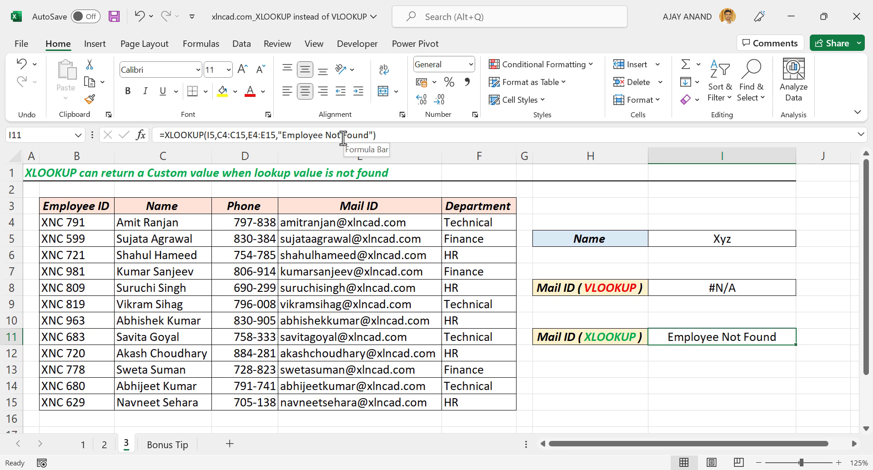
- Replace the lookup name in I5 with the full name of the employee in row 4
{"action": "left_click", "coordinate": [695, 241]}
{"action": "type", "text": "A"}
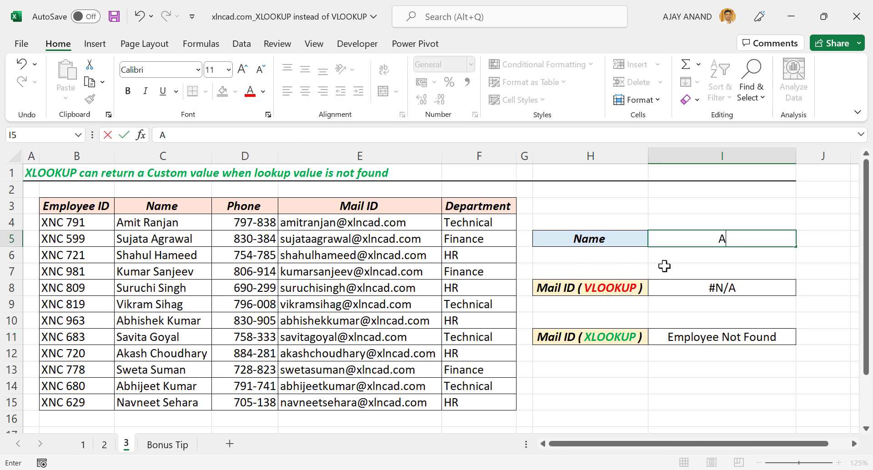
{"action": "type", "text": "mit Ranjan"}
{"action": "key", "text": "Return"}
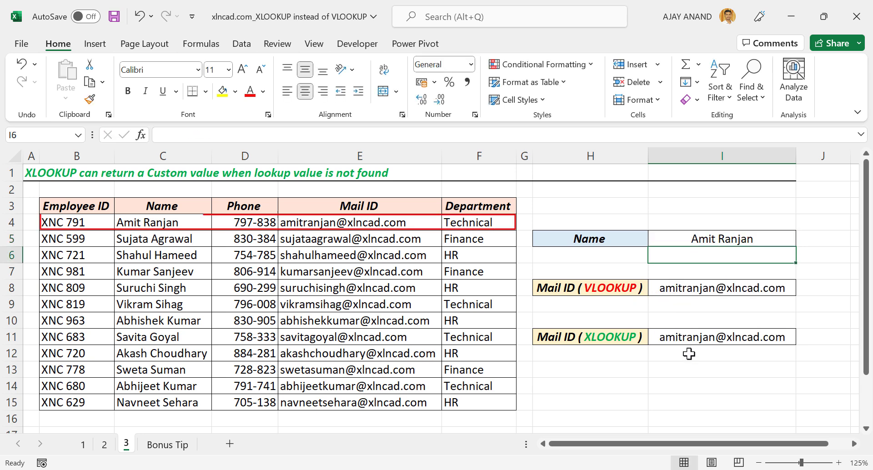
- Change the lookup name in I5 to Pqr, which is not in the employee table
{"action": "left_click", "coordinate": [716, 241]}
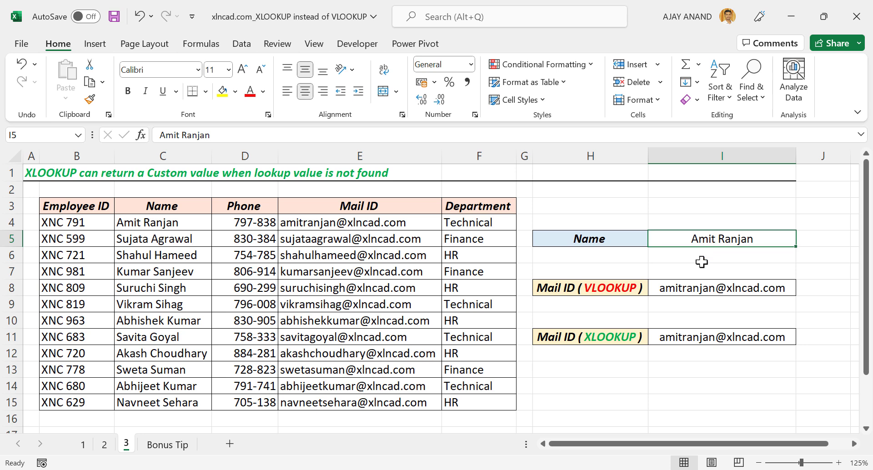
{"action": "type", "text": "Pqr"}
{"action": "key", "text": "Return"}
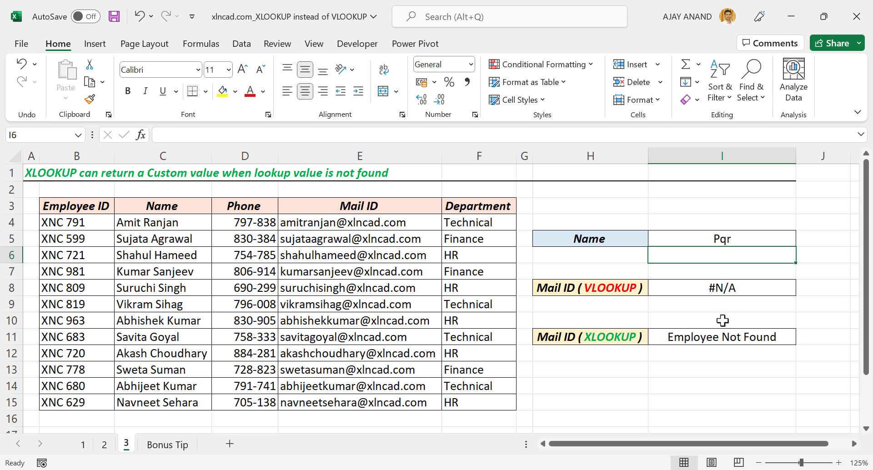
- Wrap the VLOOKUP formula in cell I8 in IFERROR with "Employee Not Found" as the value if error
{"action": "left_click", "coordinate": [706, 295]}
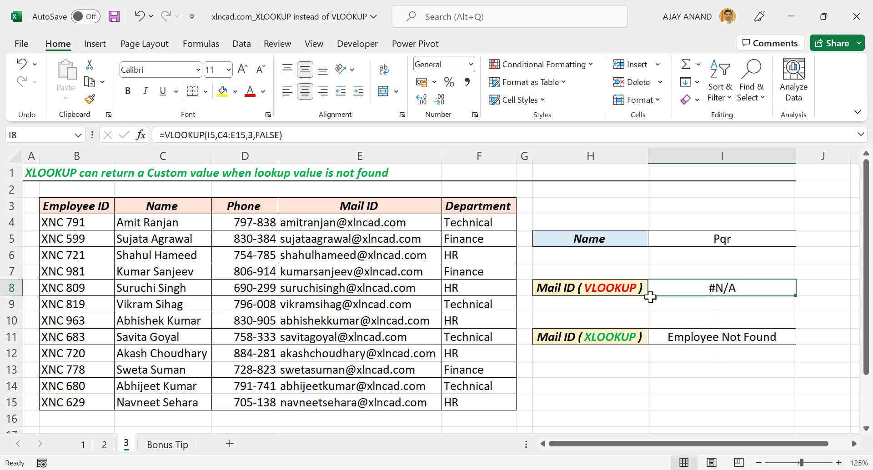
{"action": "left_click", "coordinate": [165, 135]}
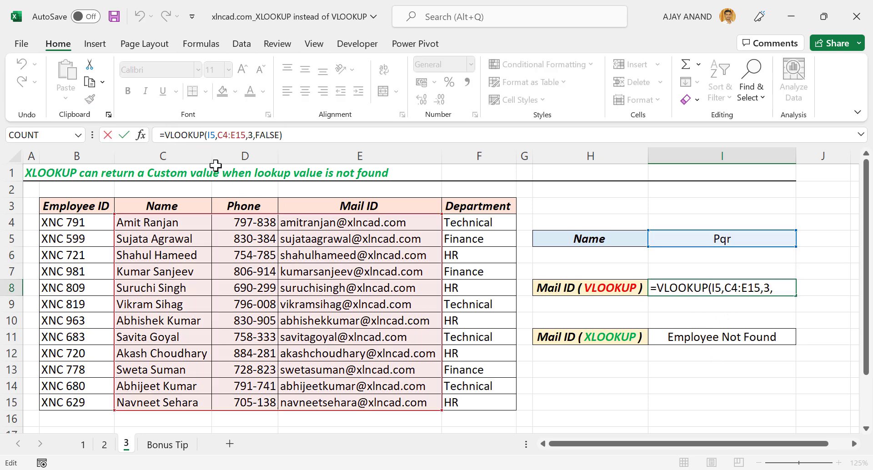
{"action": "type", "text": "IFE"}
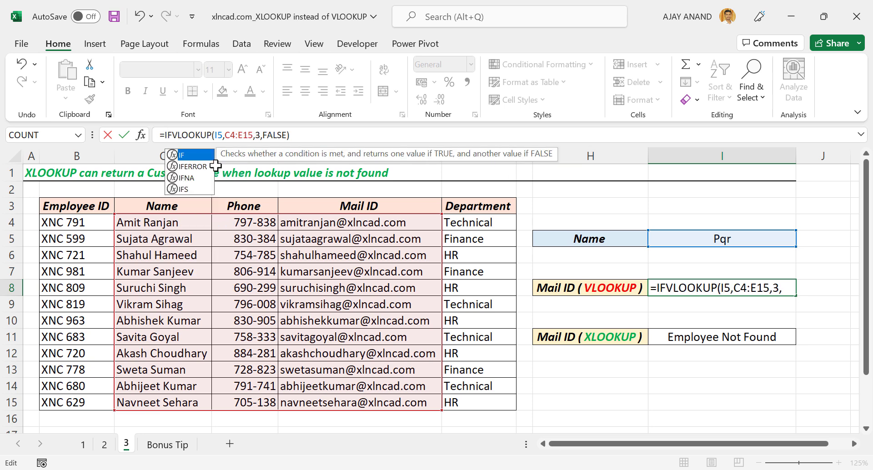
{"action": "double_click", "coordinate": [201, 159]}
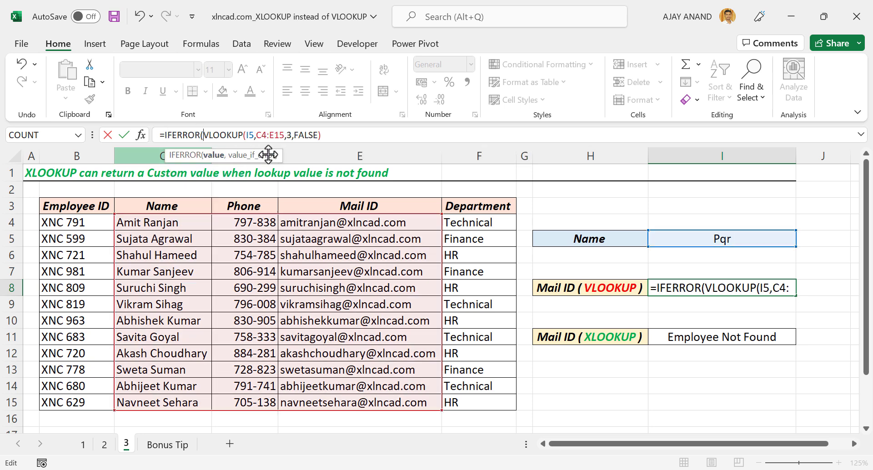
{"action": "left_click", "coordinate": [339, 135]}
{"action": "type", "text": ","}
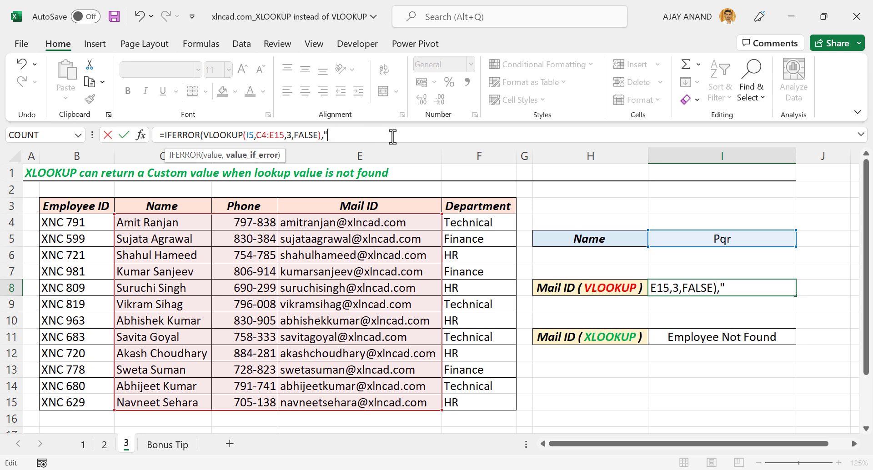
{"action": "type", "text": "\"Employee "}
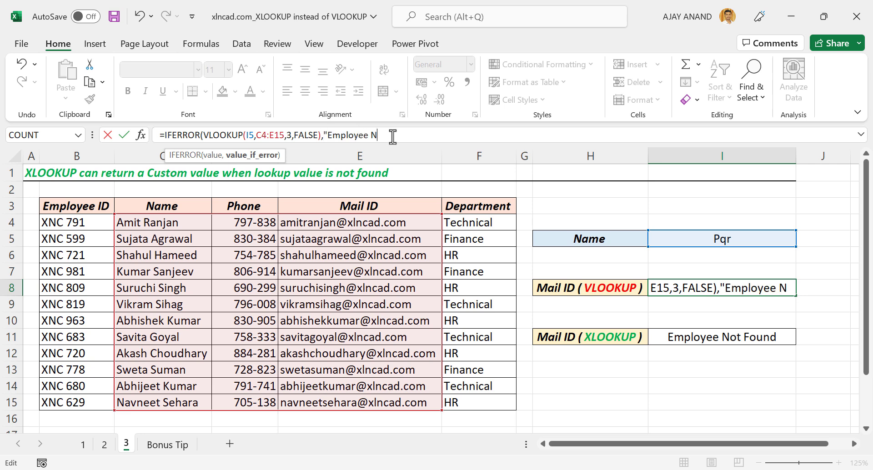
{"action": "type", "text": "Not Found\")"}
{"action": "key", "text": "Return"}
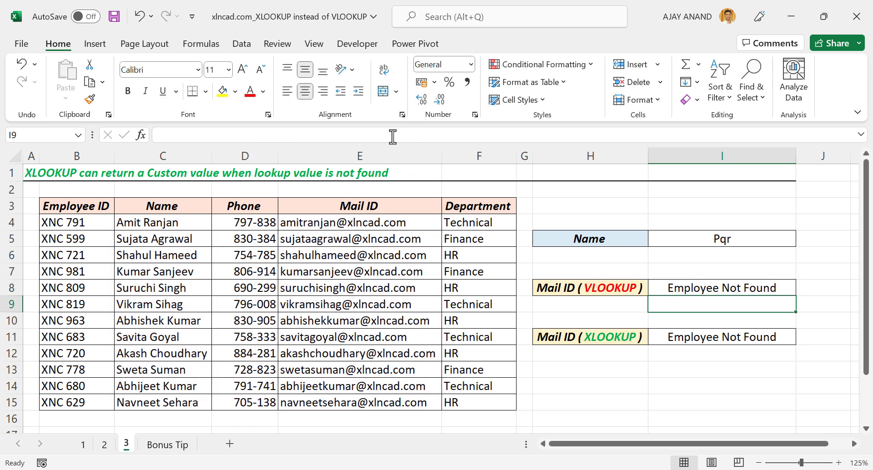
- Set the lookup name in I5 to the full name of the employee in row 11
{"action": "left_click", "coordinate": [693, 238]}
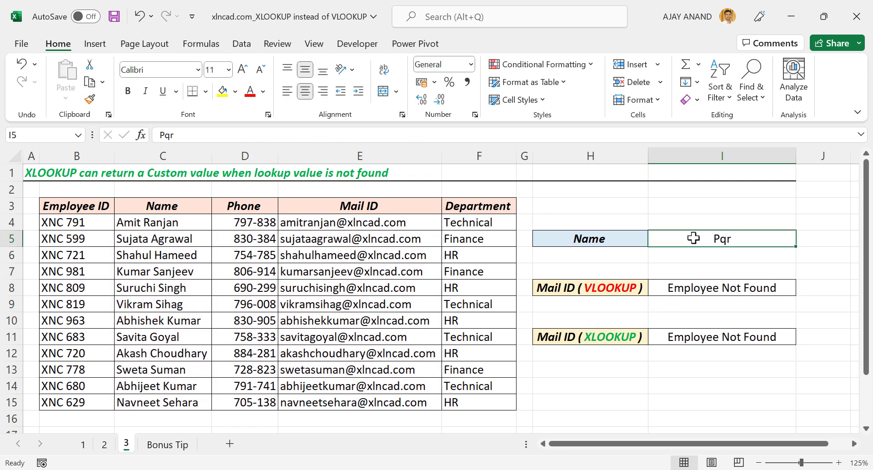
{"action": "type", "text": "Savita Goya"}
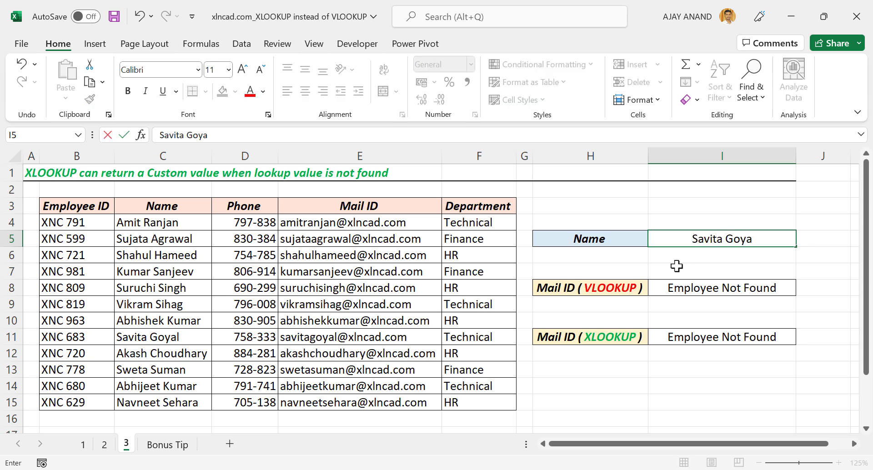
{"action": "type", "text": "l"}
{"action": "key", "text": "ctrl+Return"}
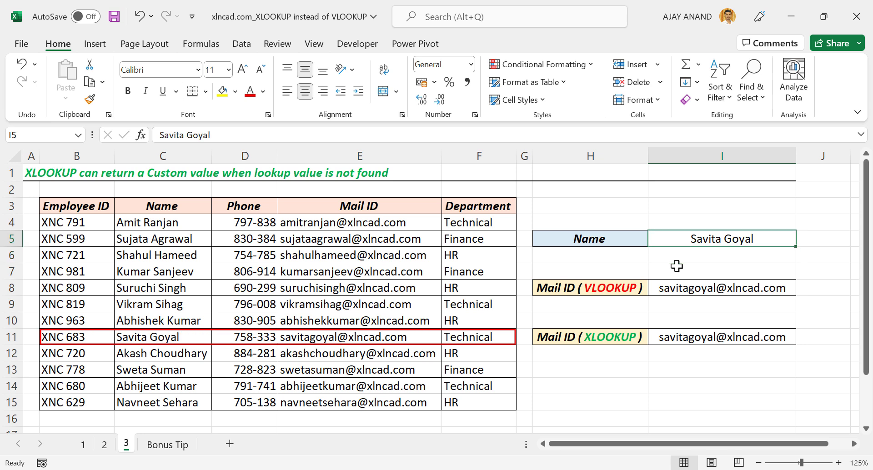
- Enter a fictional full name missing from the employee table in I5 and select the XLOOKUP result in I11
{"action": "type", "text": "Tony Stark"}
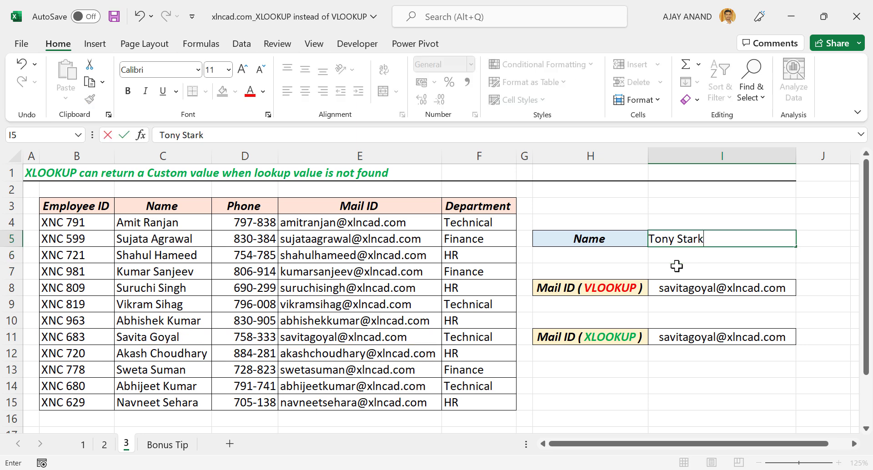
{"action": "key", "text": "Return"}
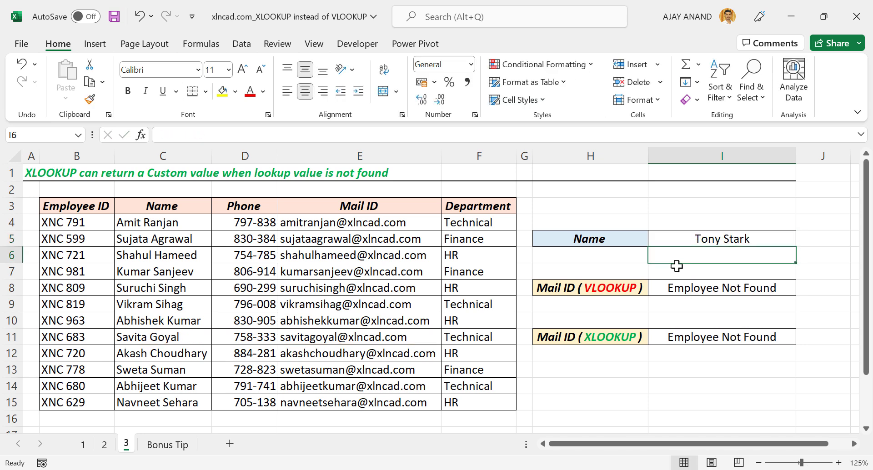
{"action": "left_click", "coordinate": [726, 342]}
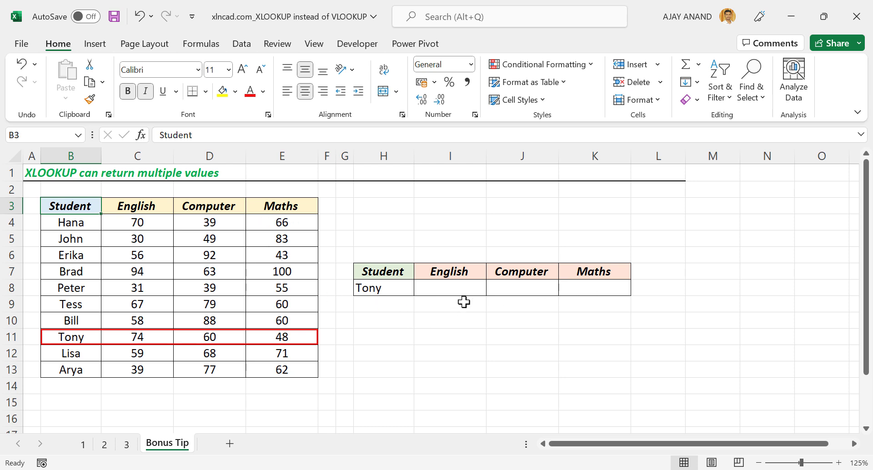
- Enter =XLOOKUP(H8,B4:B13,C4:E13) in cell I8 to return the selected student's English, Computer and Maths marks with one formula
{"action": "left_click", "coordinate": [434, 289]}
{"action": "left_click", "coordinate": [203, 134]}
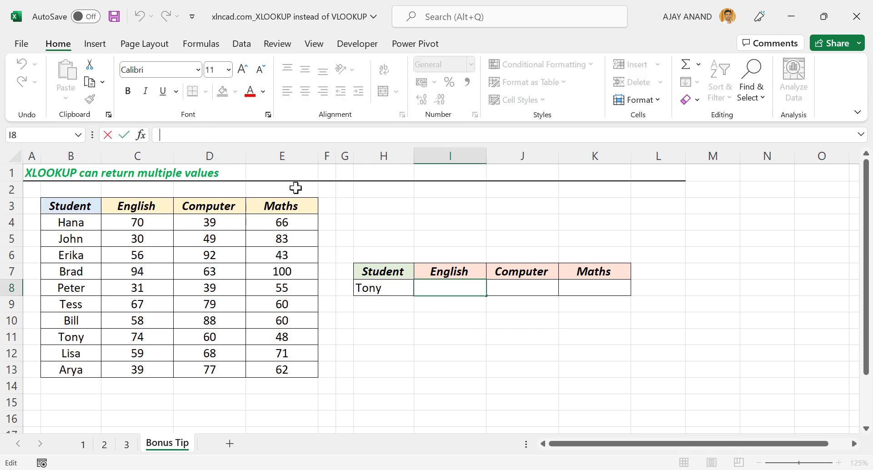
{"action": "type", "text": "=XL"}
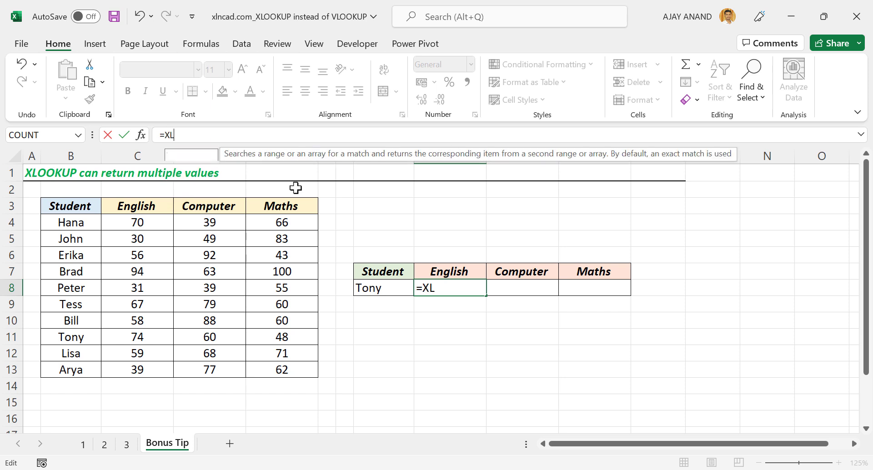
{"action": "type", "text": "OOKUP("}
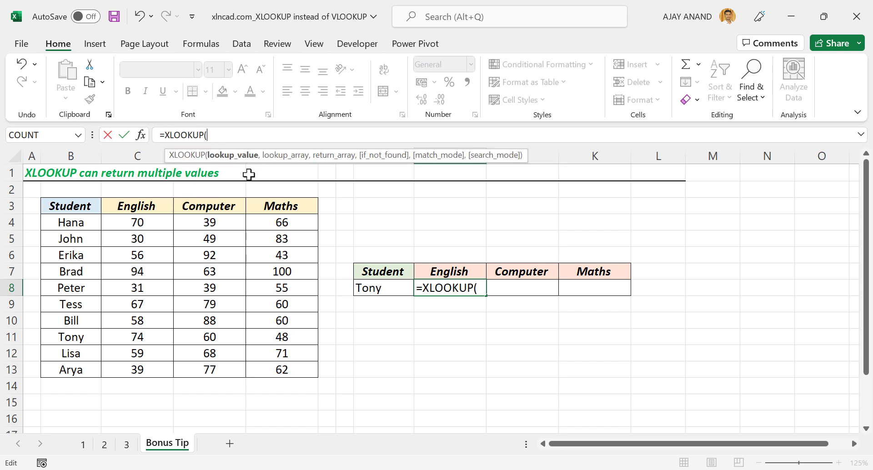
{"action": "left_click", "coordinate": [379, 288]}
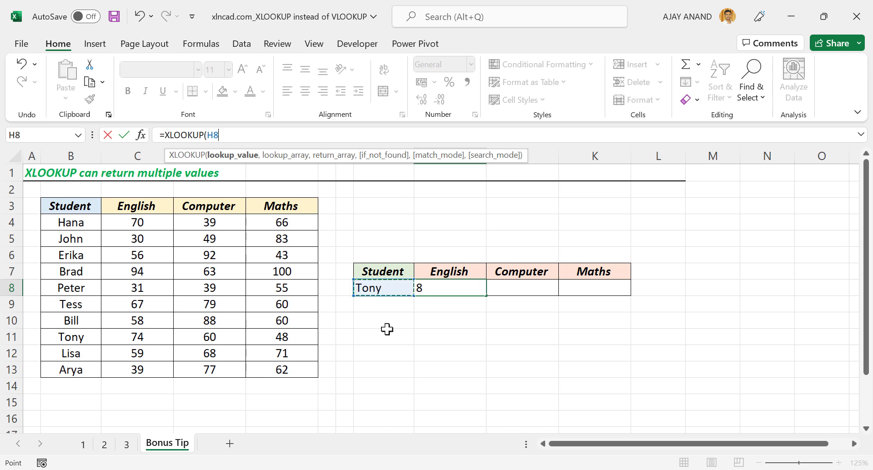
{"action": "type", "text": ","}
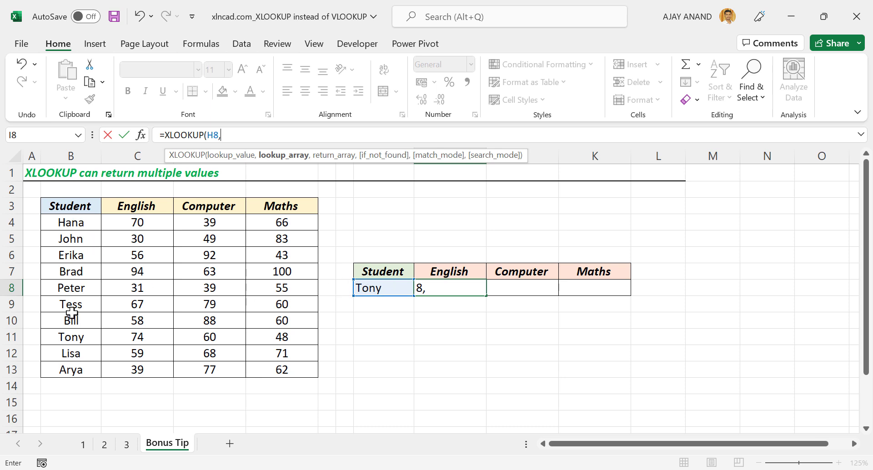
{"action": "left_click_drag", "start_coordinate": [75, 223], "coordinate": [78, 366]}
{"action": "type", "text": ","}
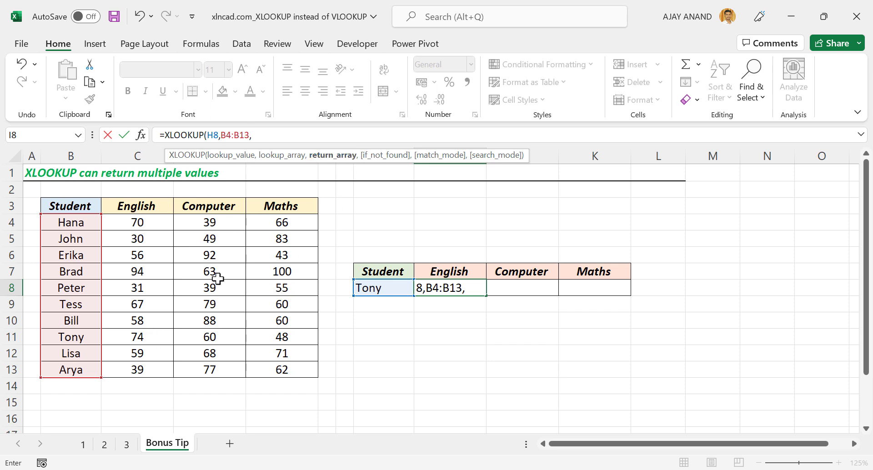
{"action": "left_click_drag", "start_coordinate": [139, 223], "coordinate": [278, 369]}
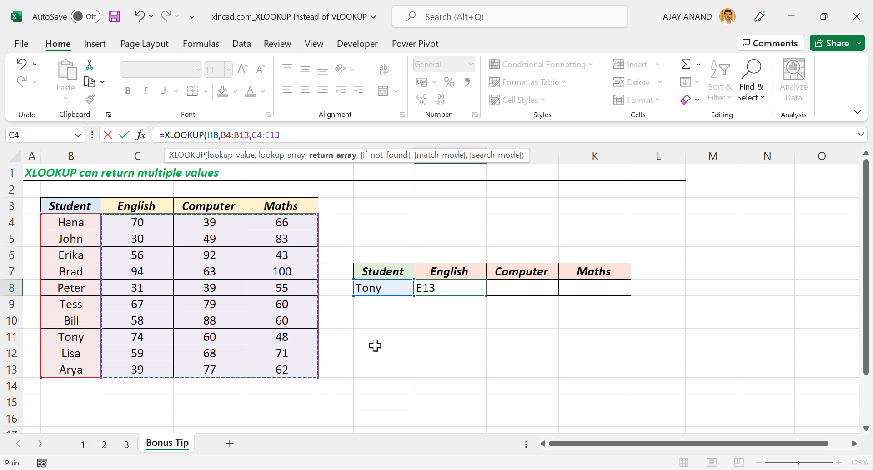
{"action": "key", "text": "Return"}
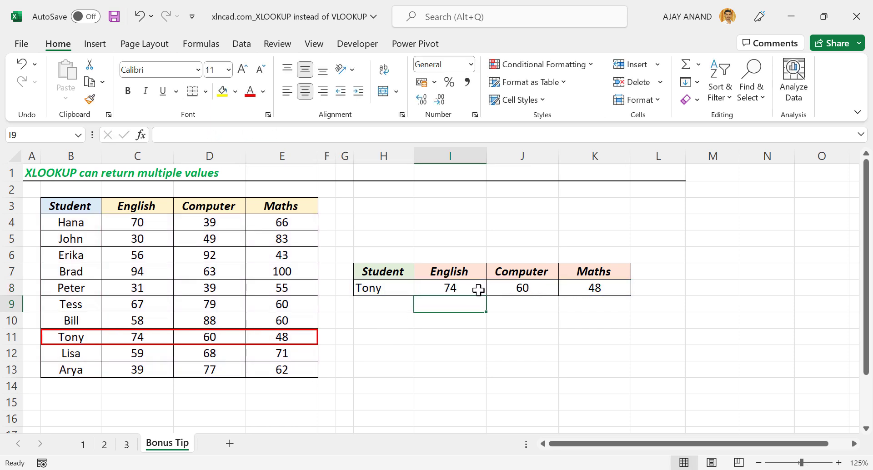
- Inspect the formula behind the English, Computer and Maths results in cells I8, J8 and K8
{"action": "left_click", "coordinate": [465, 290]}
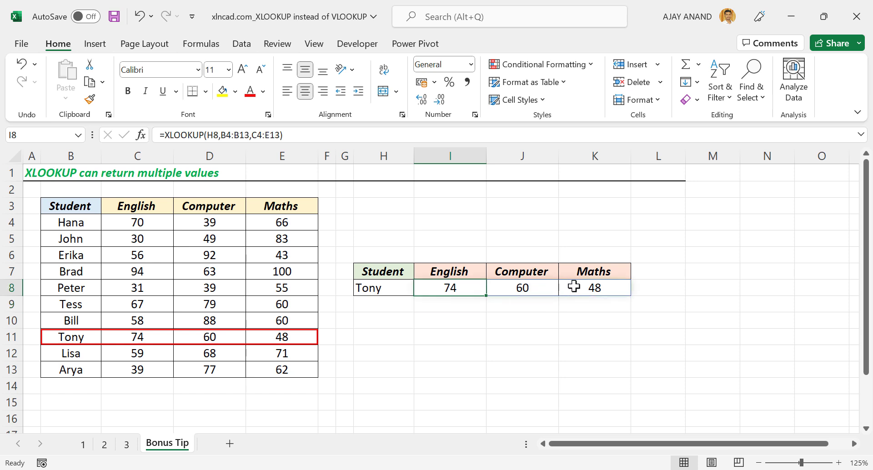
{"action": "left_click", "coordinate": [538, 286]}
{"action": "left_click", "coordinate": [567, 286]}
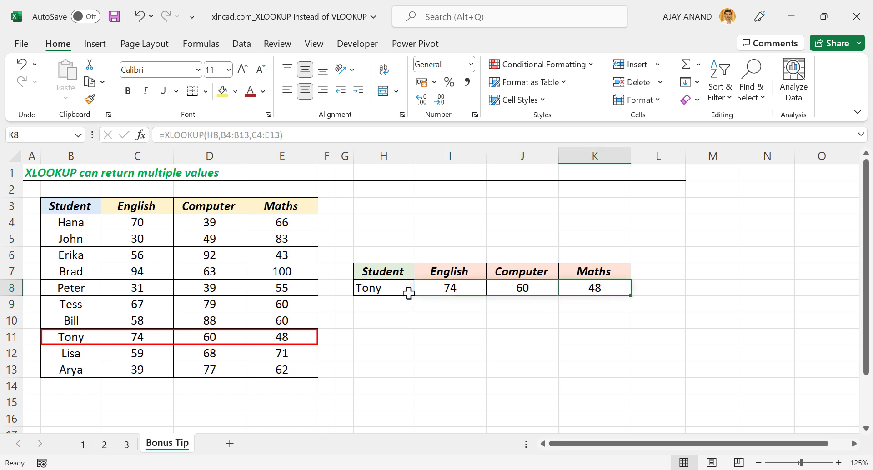
- Choose the student listed in row 5 as the lookup value in H8
{"action": "left_click", "coordinate": [386, 289]}
{"action": "left_click", "coordinate": [420, 290]}
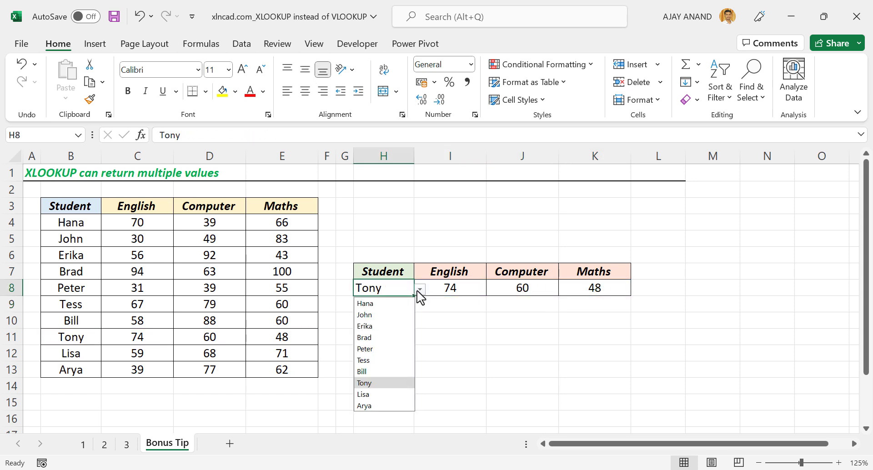
{"action": "left_click", "coordinate": [392, 315]}
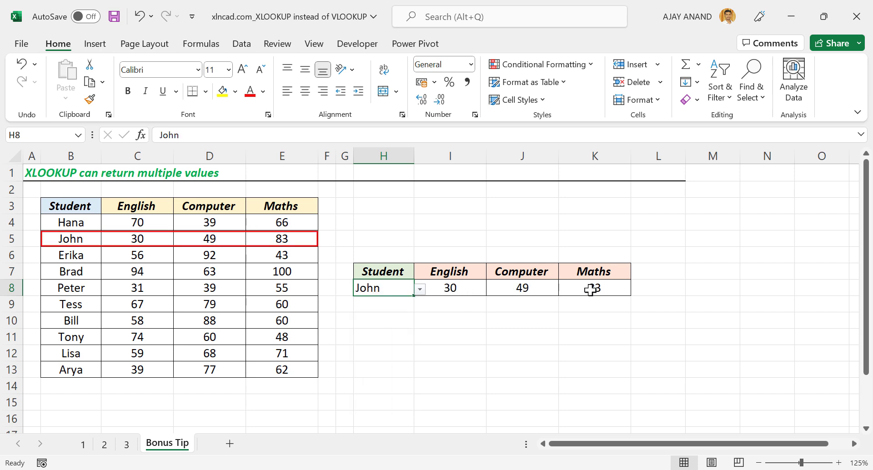
- Switch the lookup value in H8 to the student listed in row 12 and select the XLOOKUP formula cell I8
{"action": "left_click", "coordinate": [420, 291]}
{"action": "left_click", "coordinate": [392, 394]}
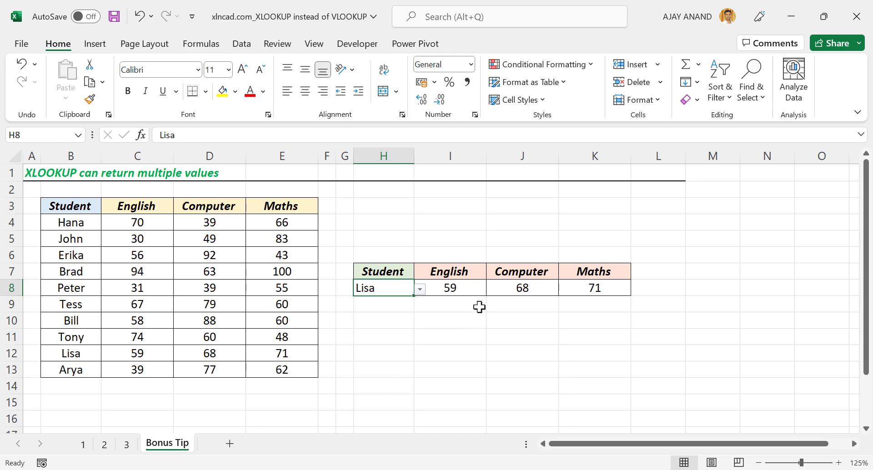
{"action": "left_click", "coordinate": [460, 286]}
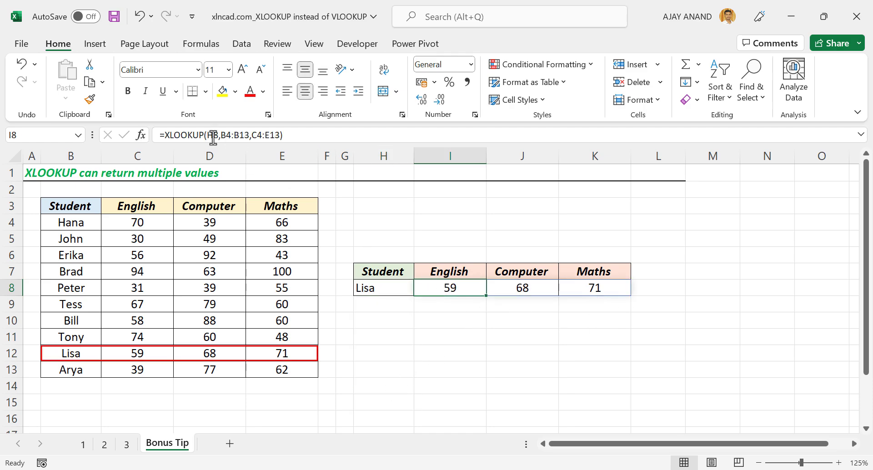